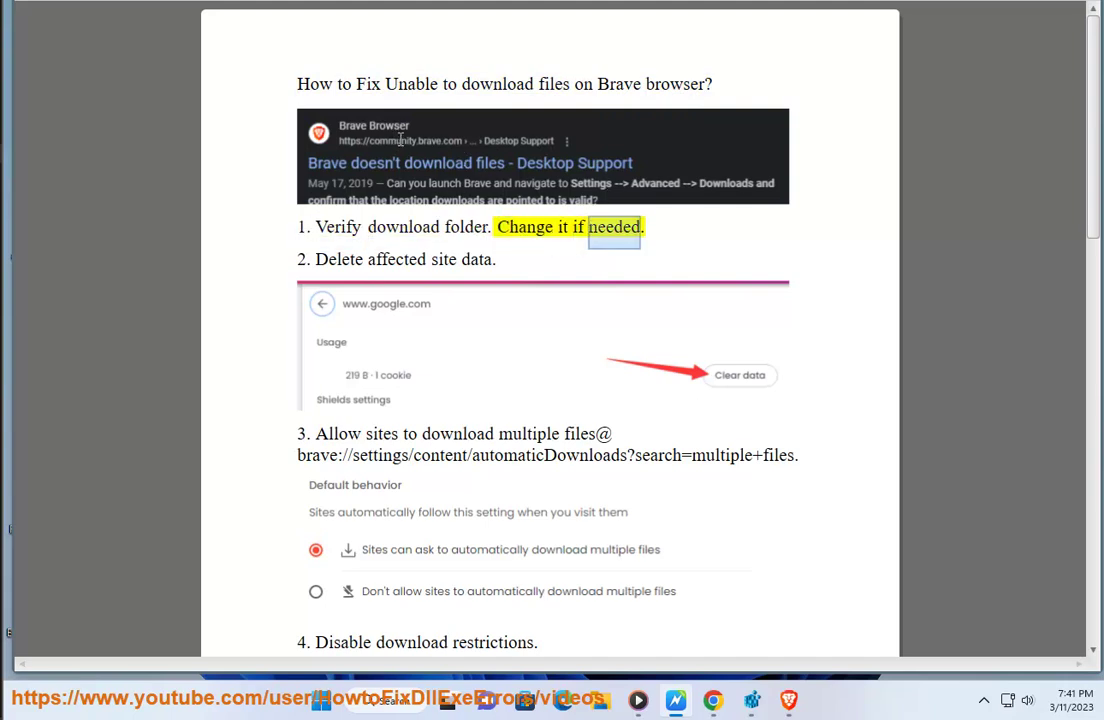
Switch from the instruction document to Brave and open its Downloads page
click(794, 706)
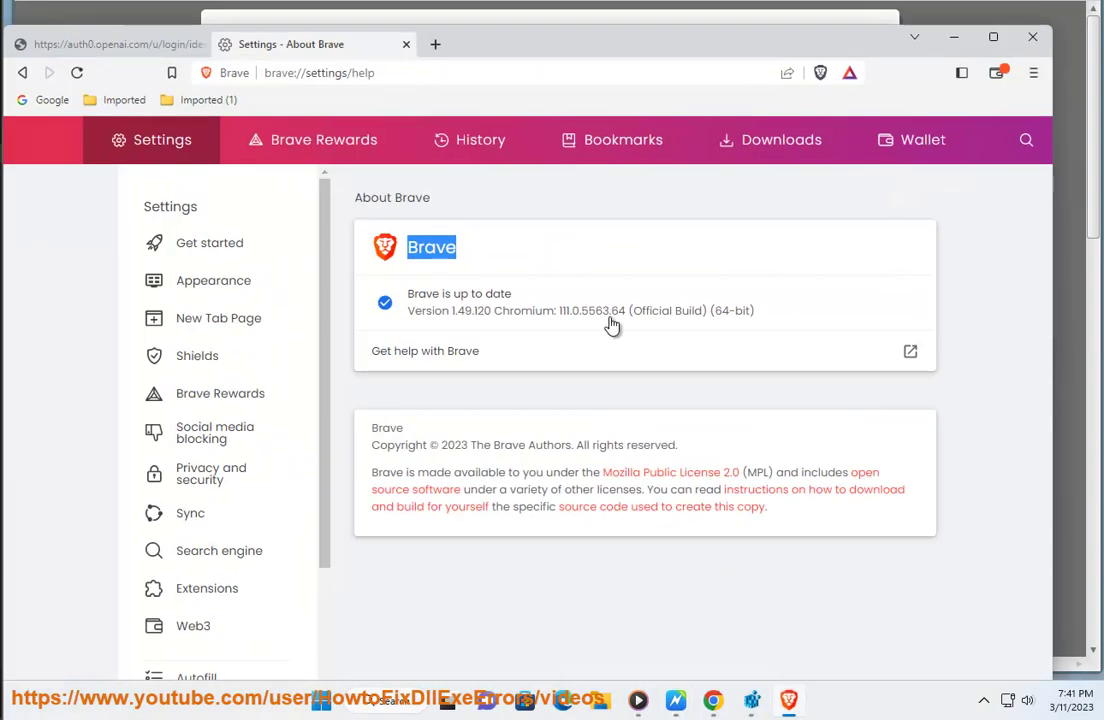
click(337, 74)
click(993, 145)
click(724, 148)
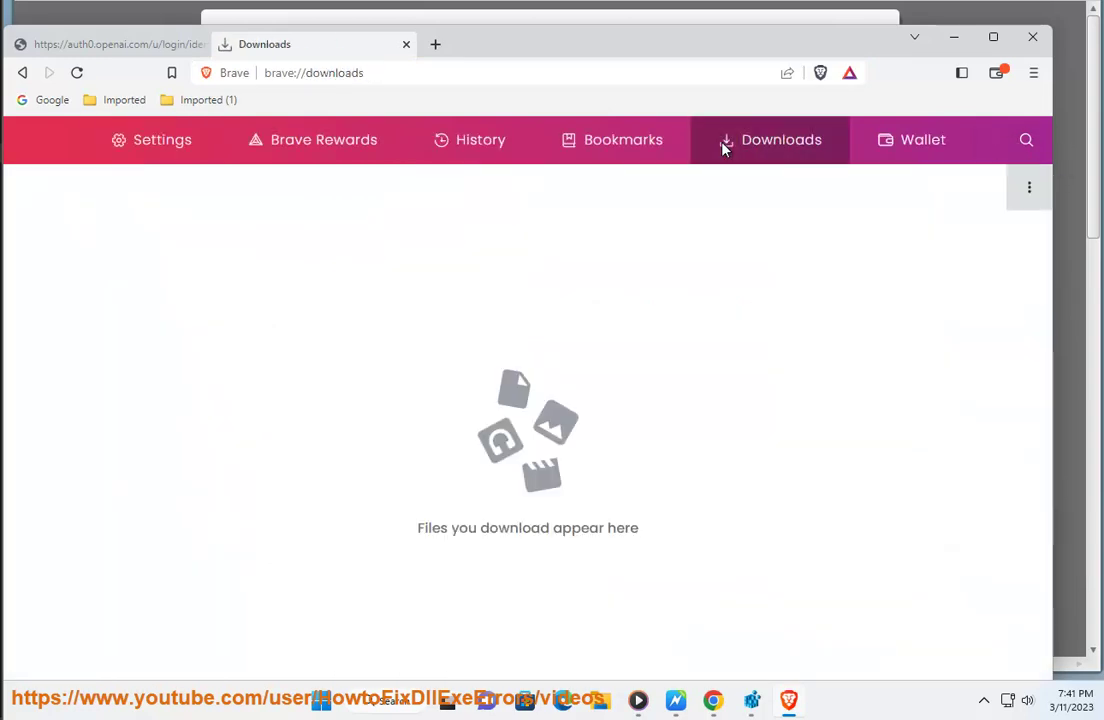
Open the browser settings and search them for DOWNLOAD to reach the Downloads section
click(1034, 73)
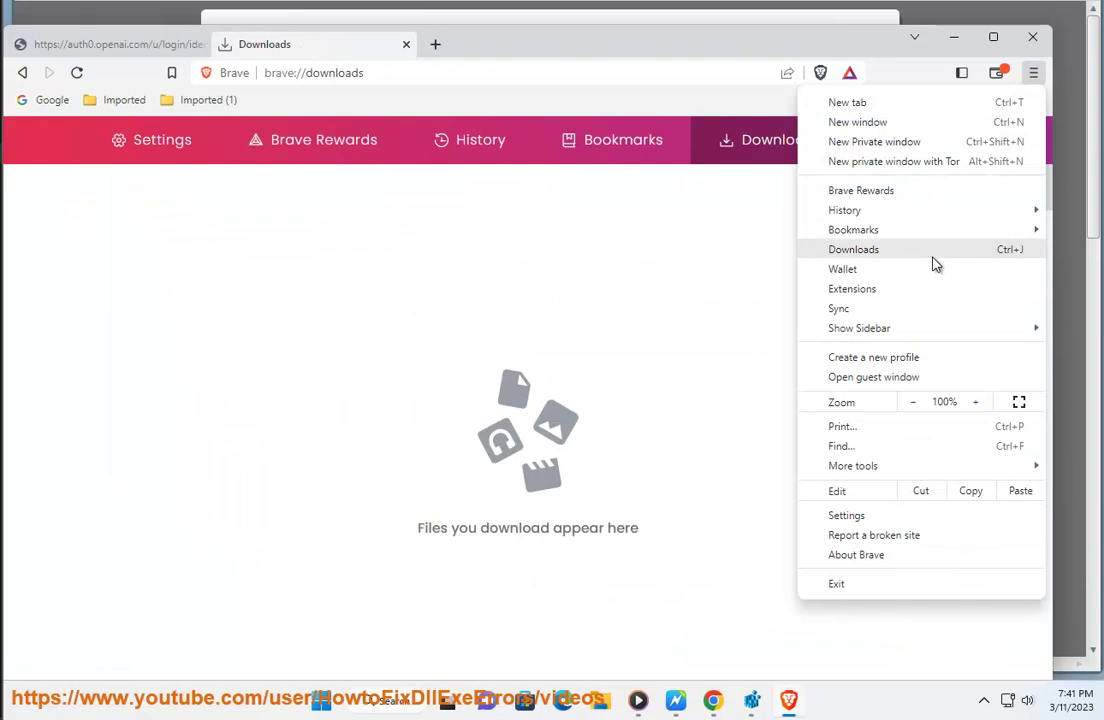
click(852, 514)
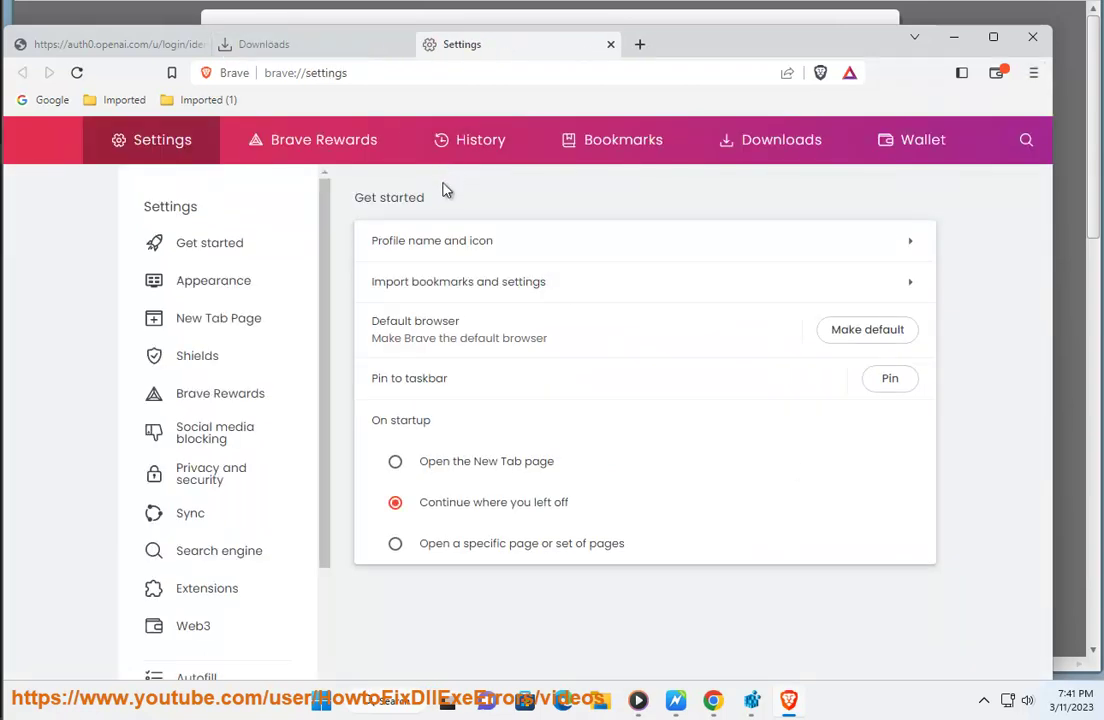
click(1023, 150)
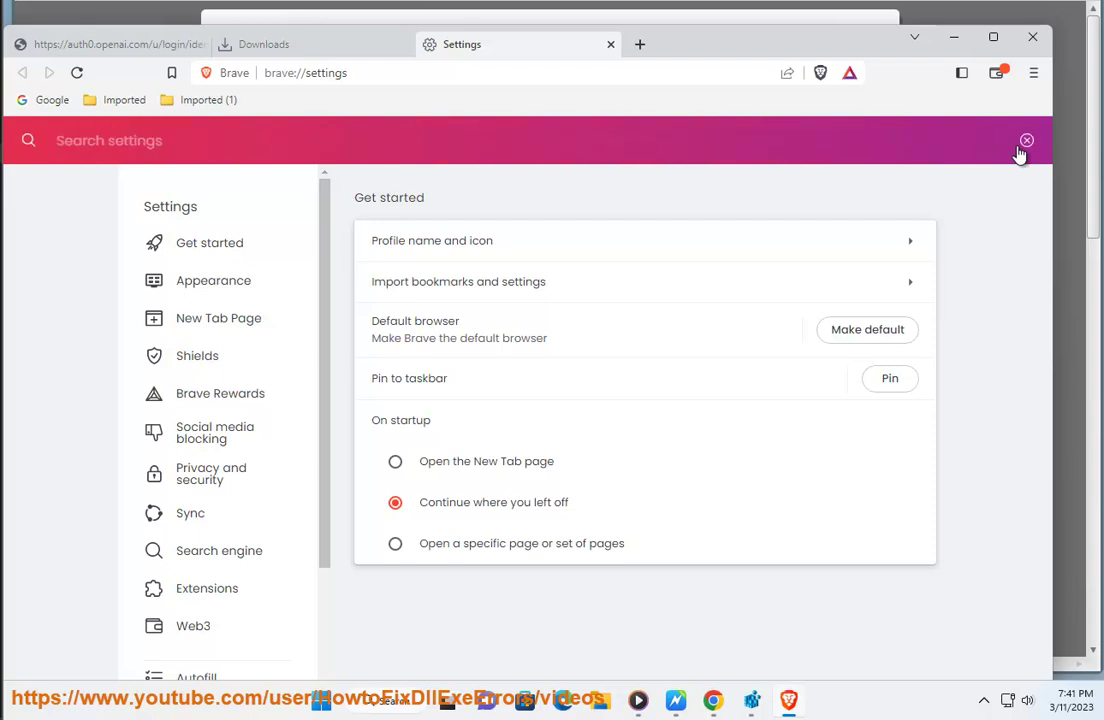
text(DOWN)
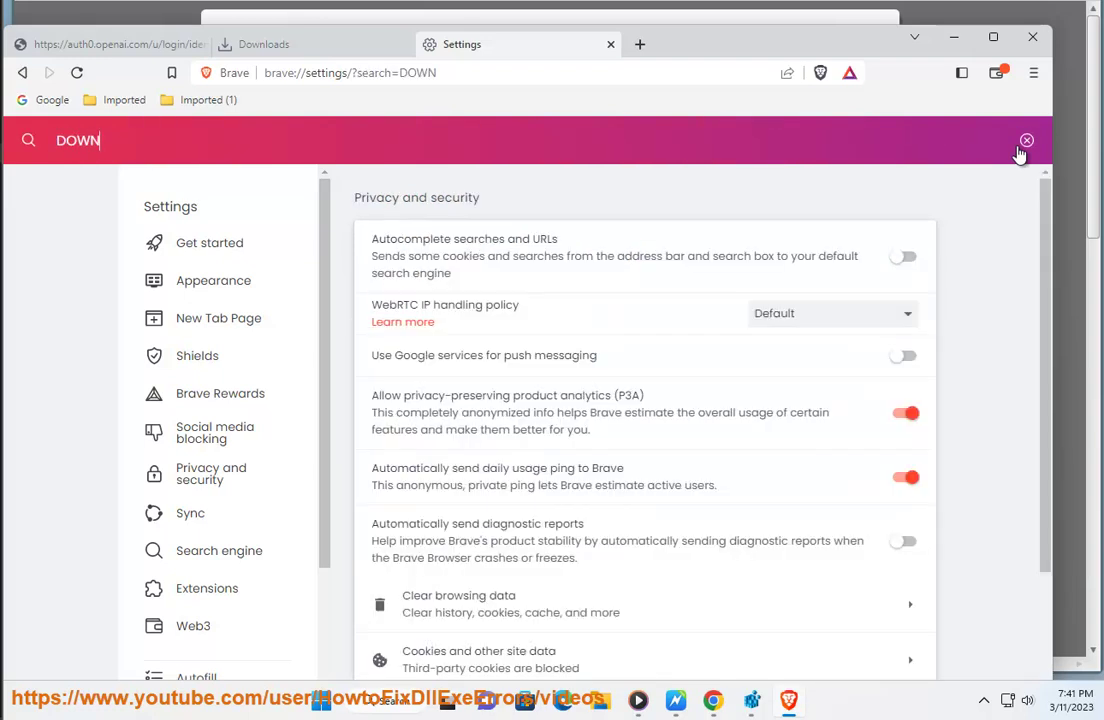
text(LOAD)
scroll(680, 352, down, 2)
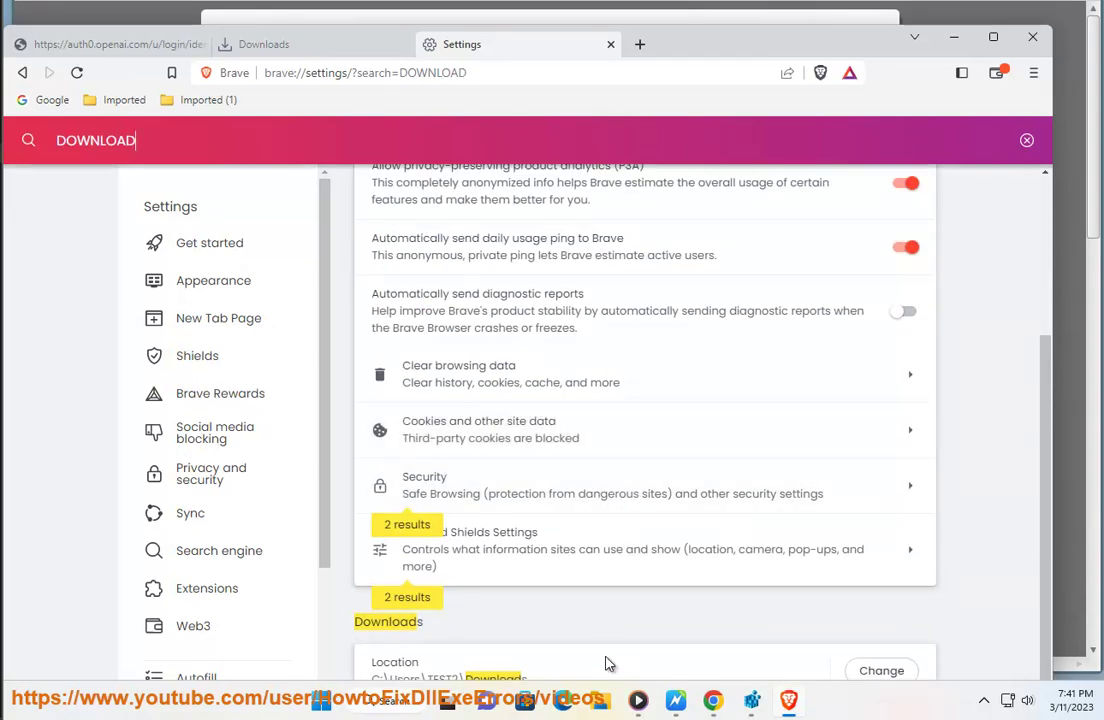
Turn on asking where to save each file before downloading, and view the download folder chooser without selecting another location
click(993, 37)
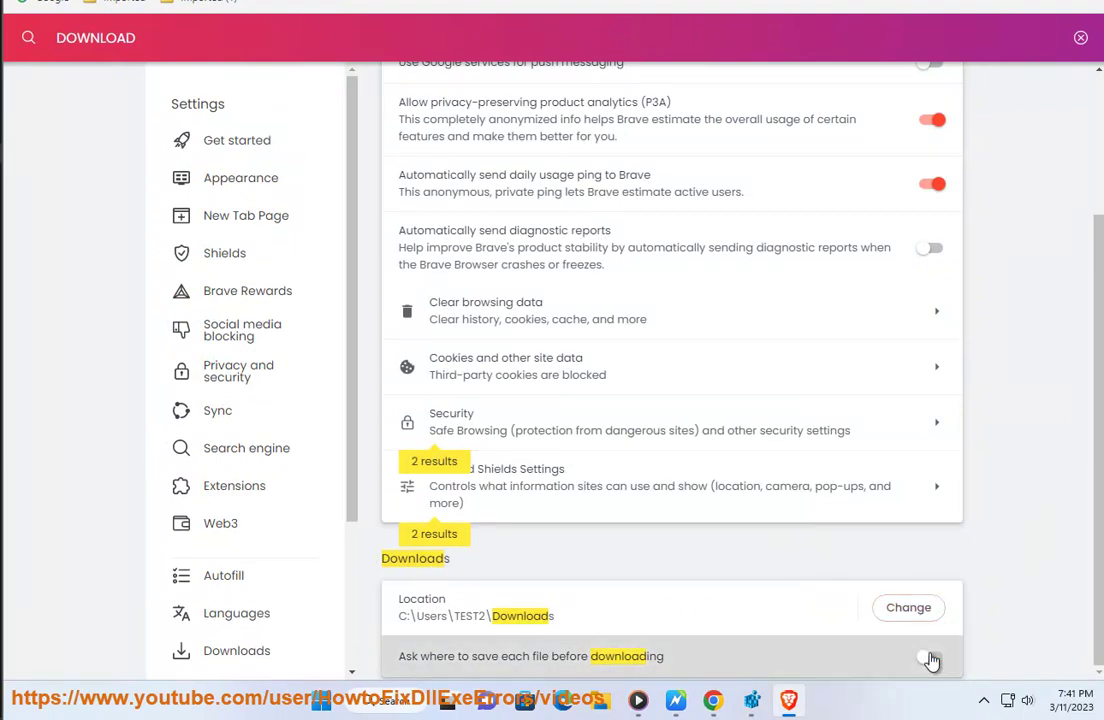
click(912, 607)
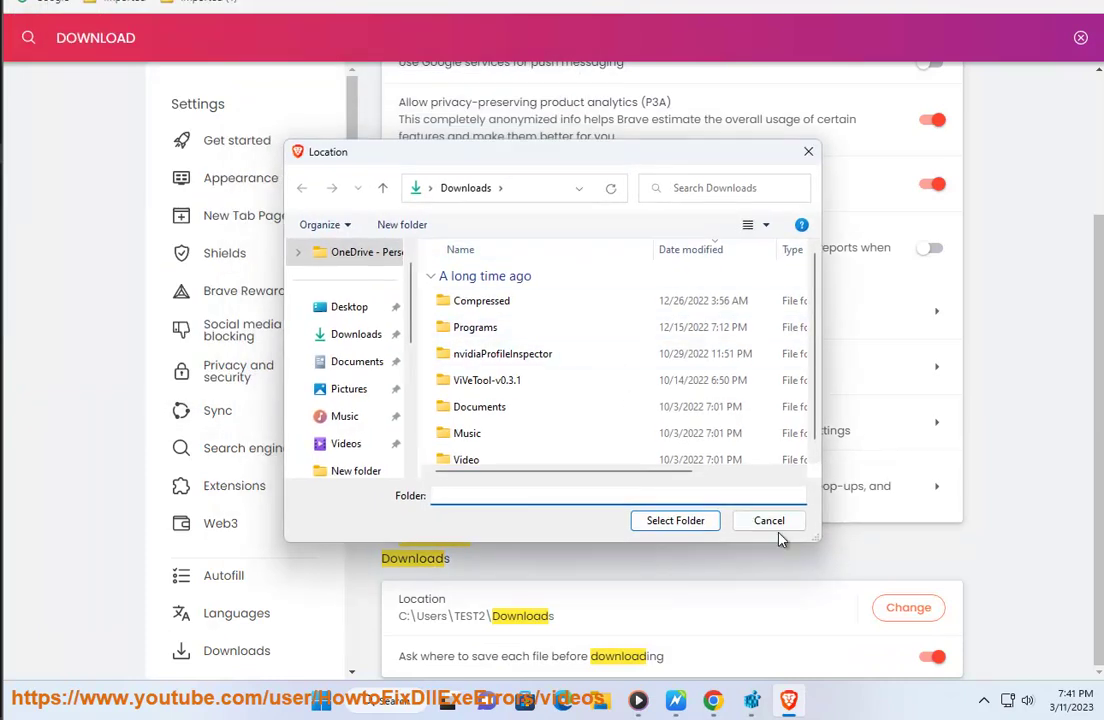
click(772, 524)
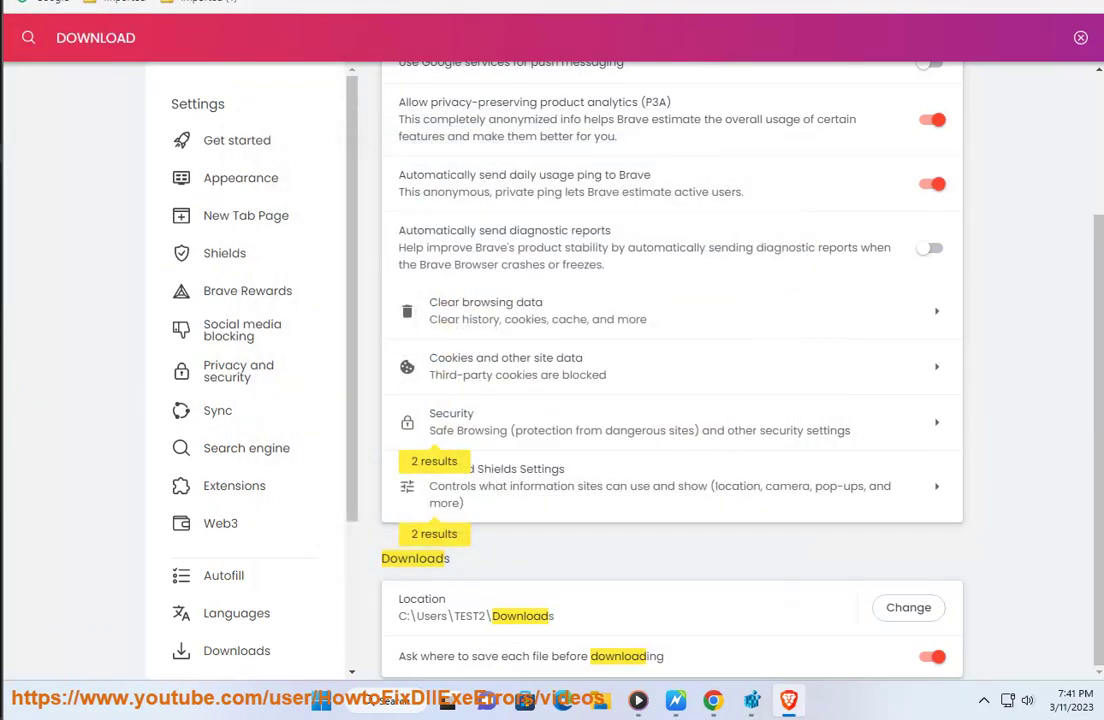
key(super+Down)
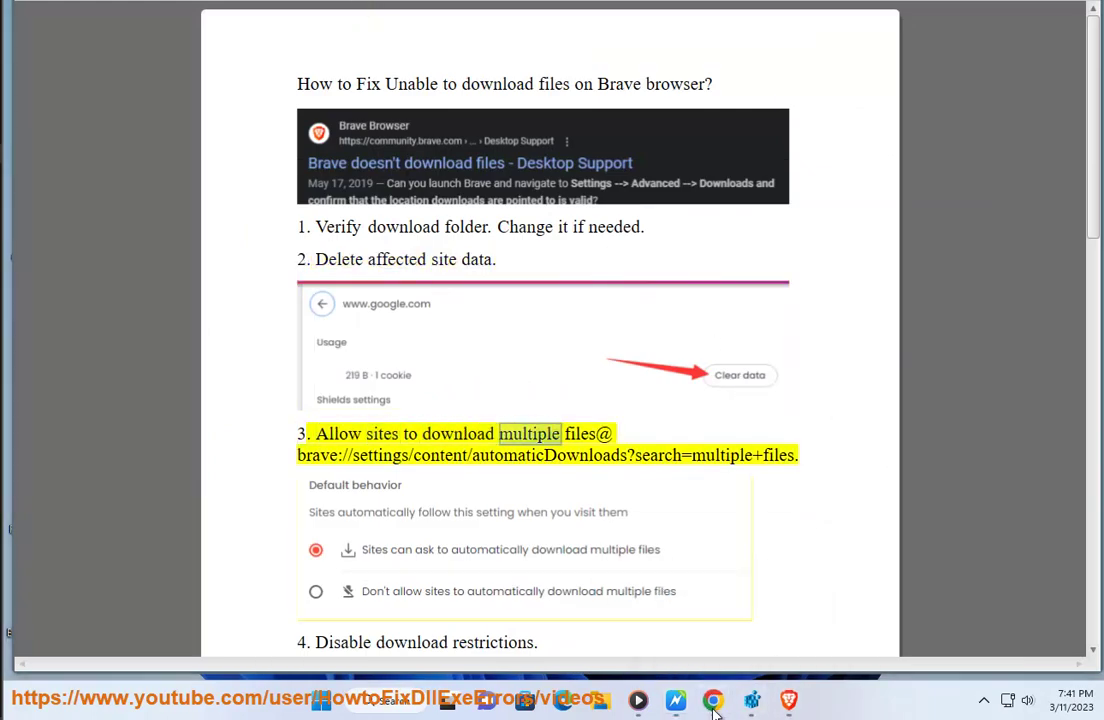
Open the site settings for auth0.openai.com in Brave to view its stored data and permissions
drag(713, 706, 804, 708)
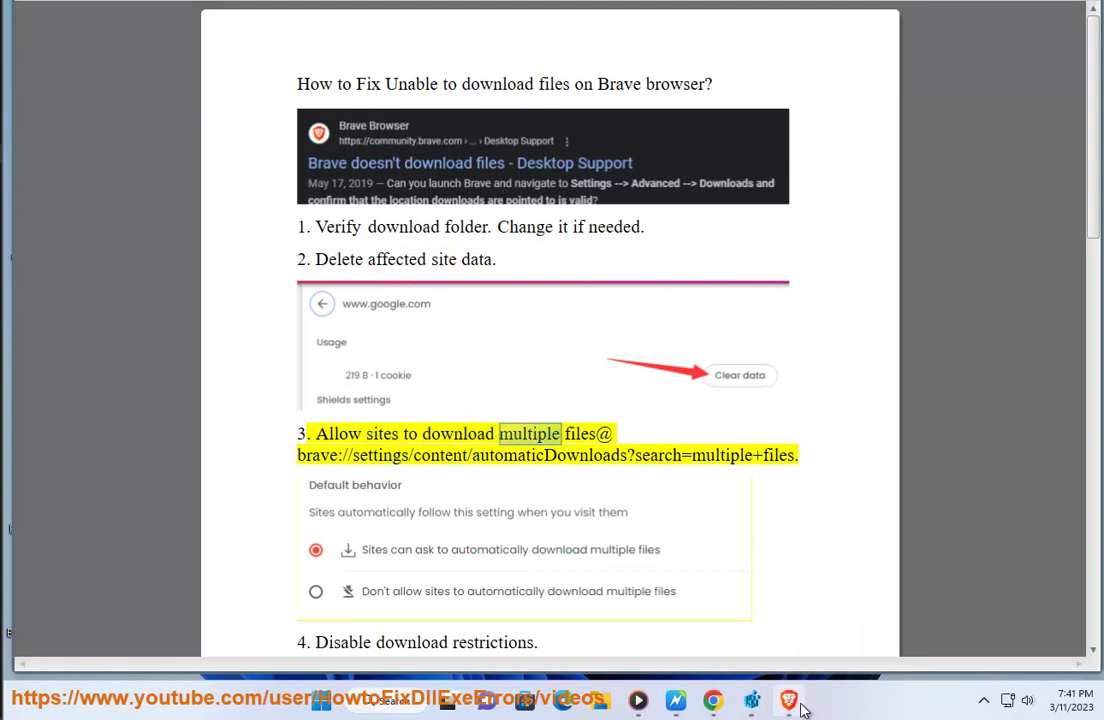
click(801, 708)
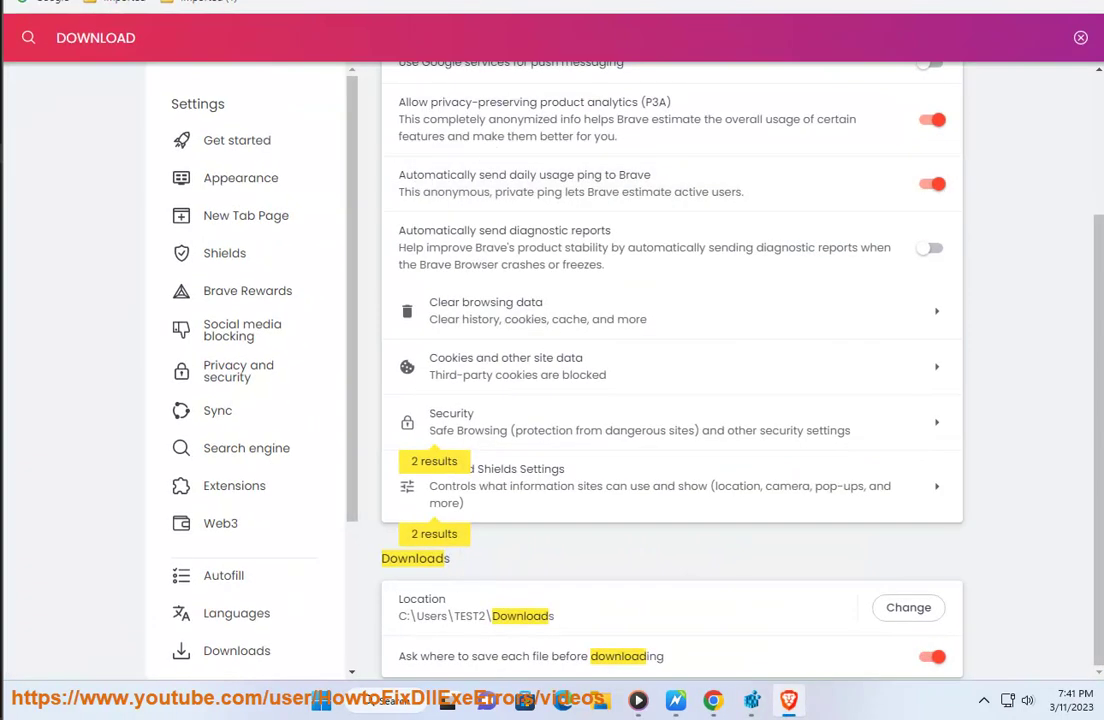
drag(714, 0, 727, 91)
click(190, 81)
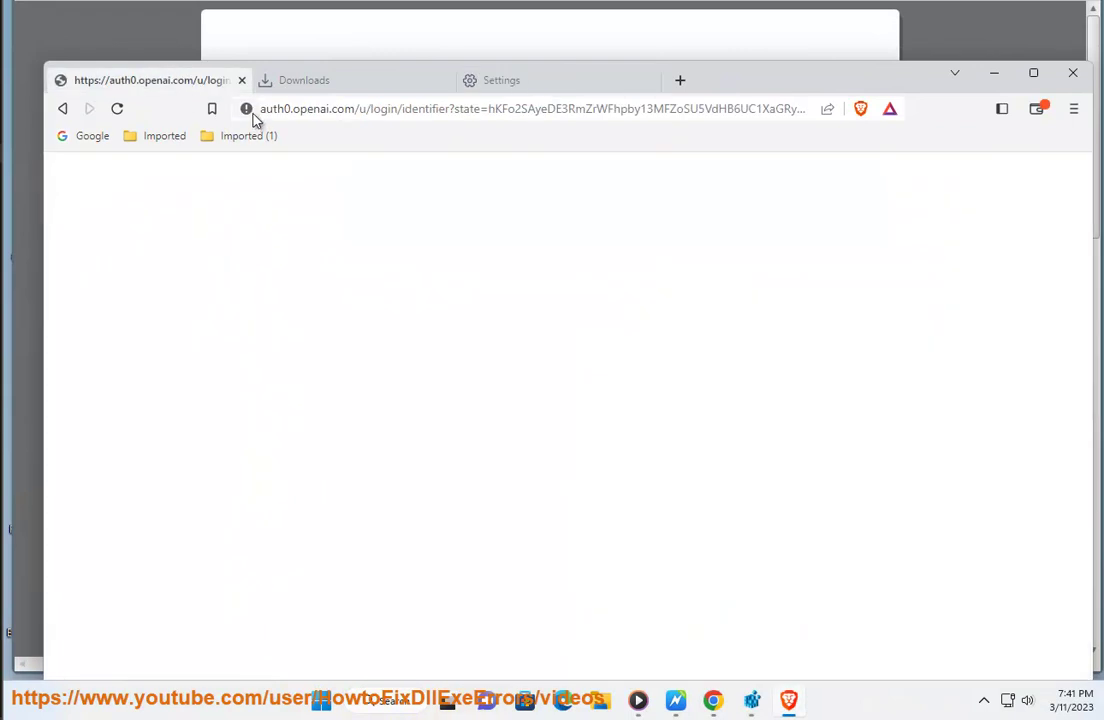
click(248, 110)
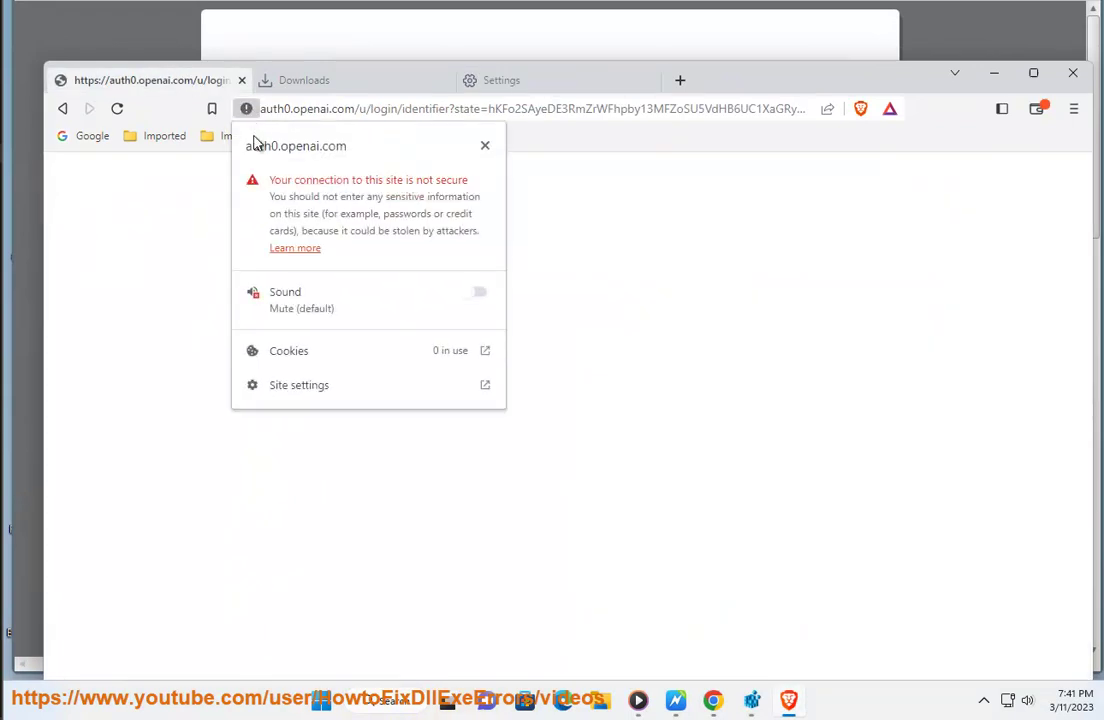
click(348, 388)
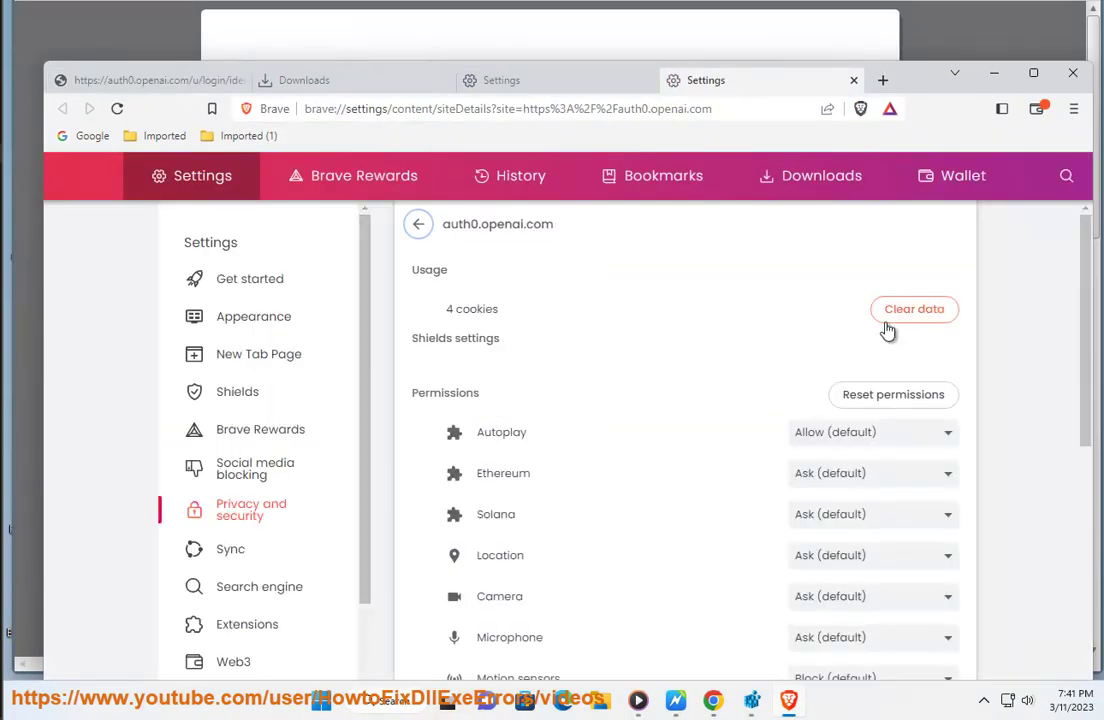
click(996, 74)
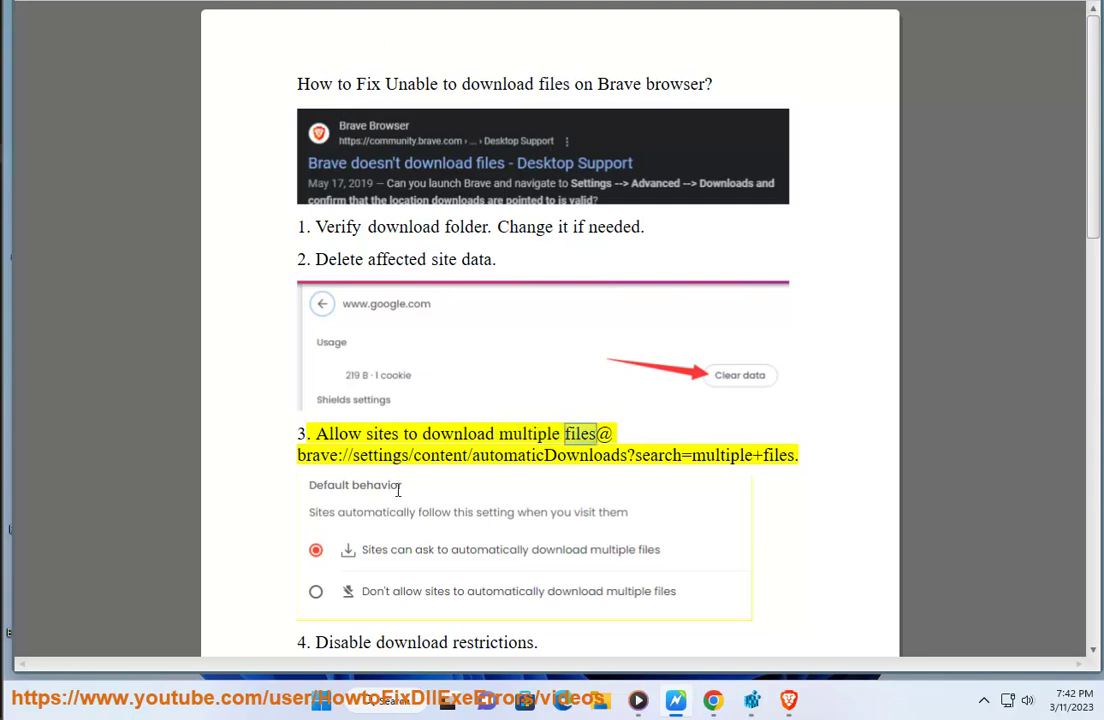
Read instruction 3 on multiple-file downloads, and return to Brave's settings search page, closing the tab with the site data
scroll(760, 480, down, 1)
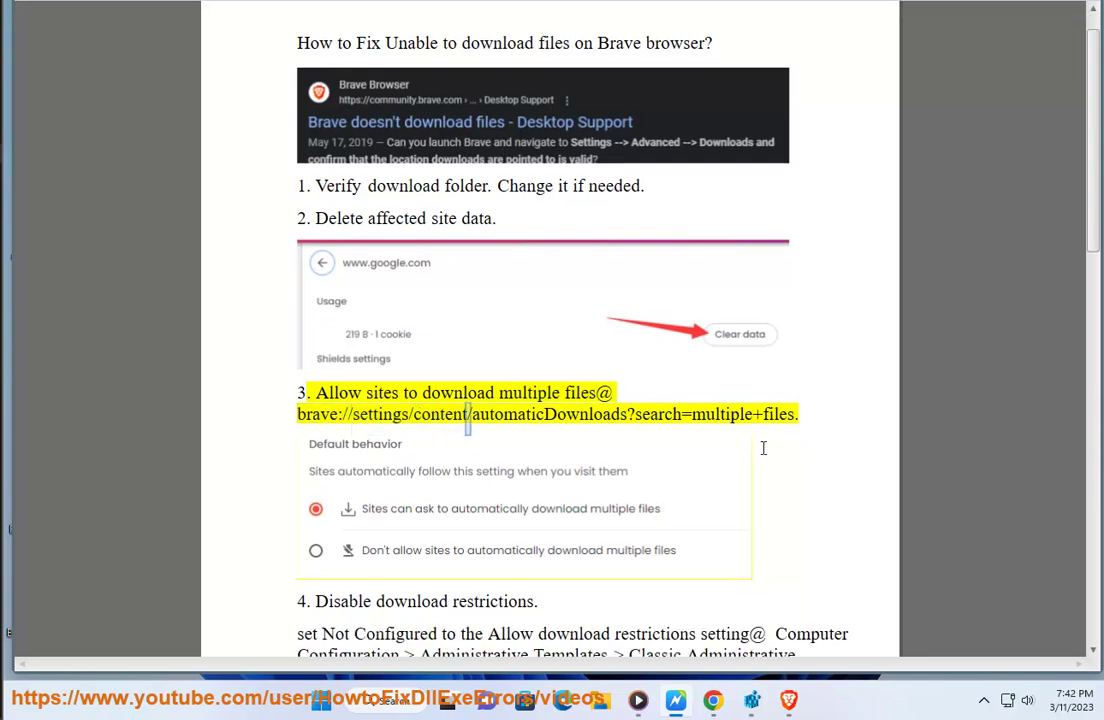
key(ctrl+shift+Right)
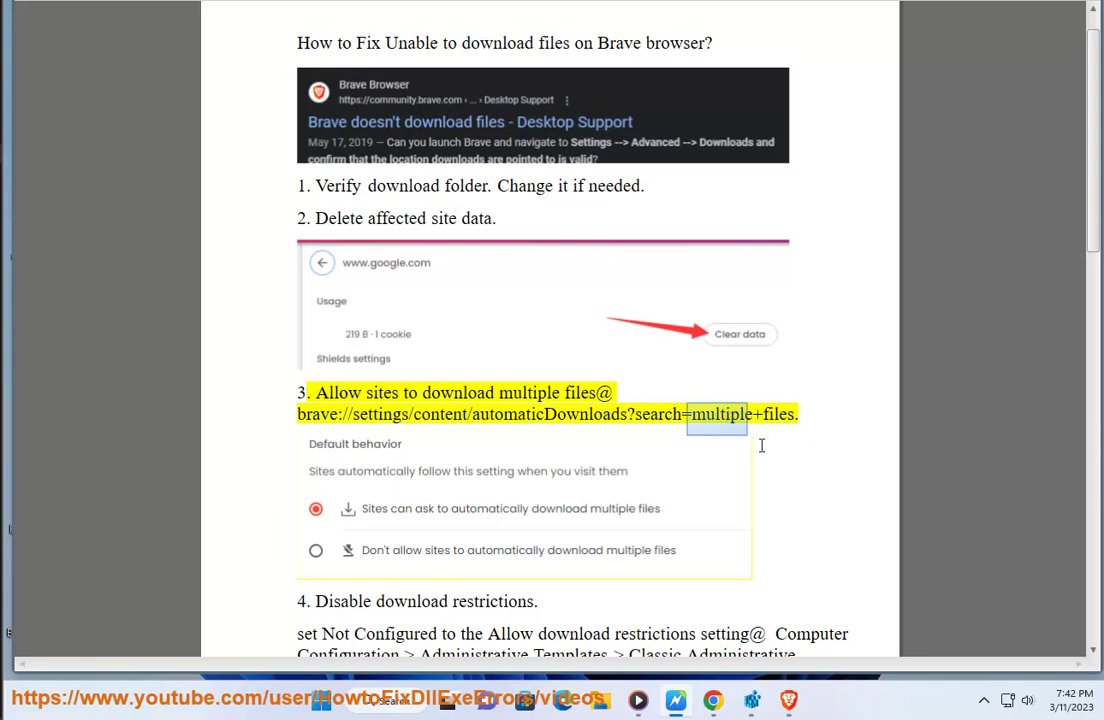
click(789, 699)
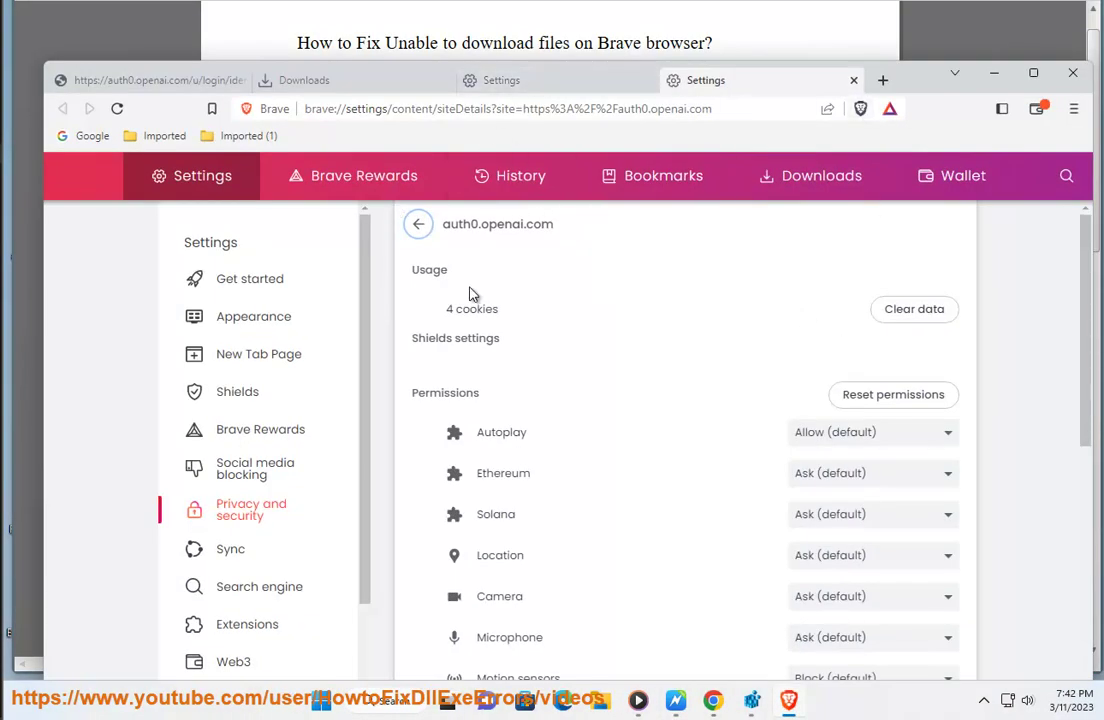
click(416, 223)
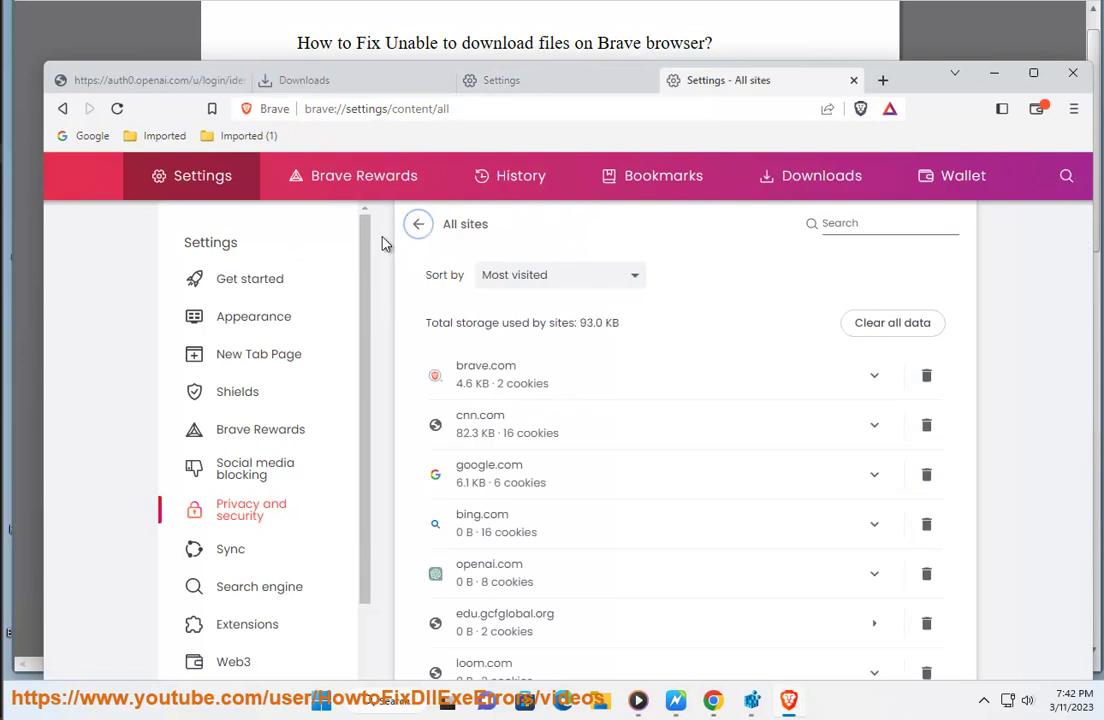
click(852, 82)
click(567, 79)
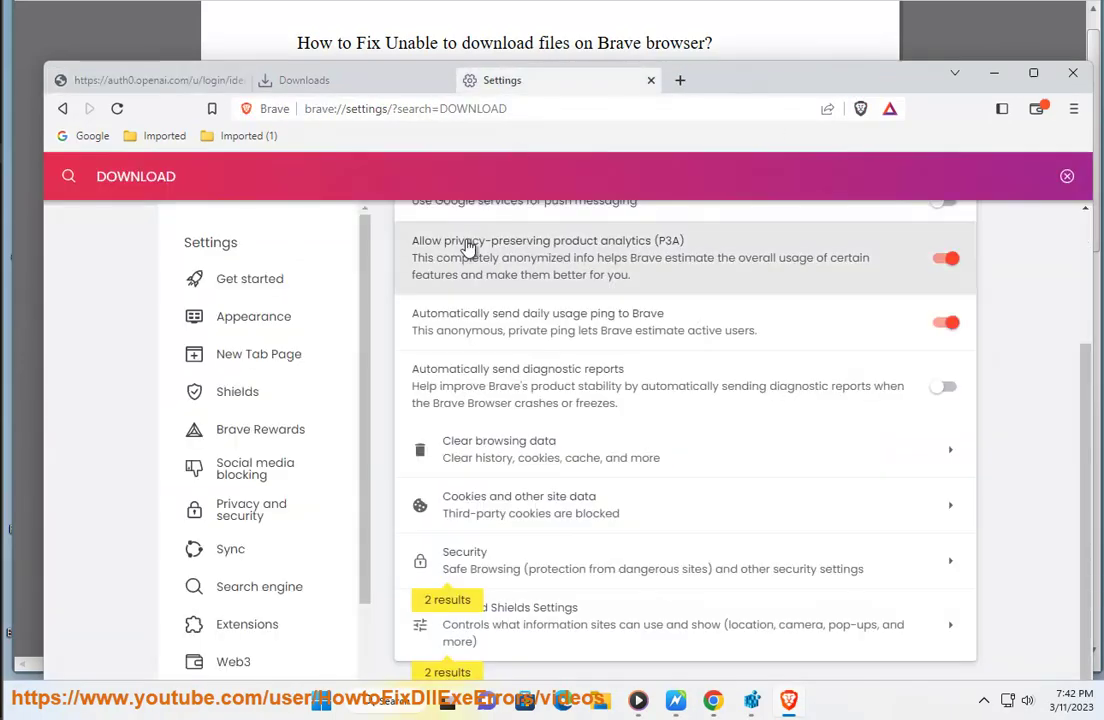
Replace the settings search term with "multiple FILES"
scroll(468, 247, up, 2)
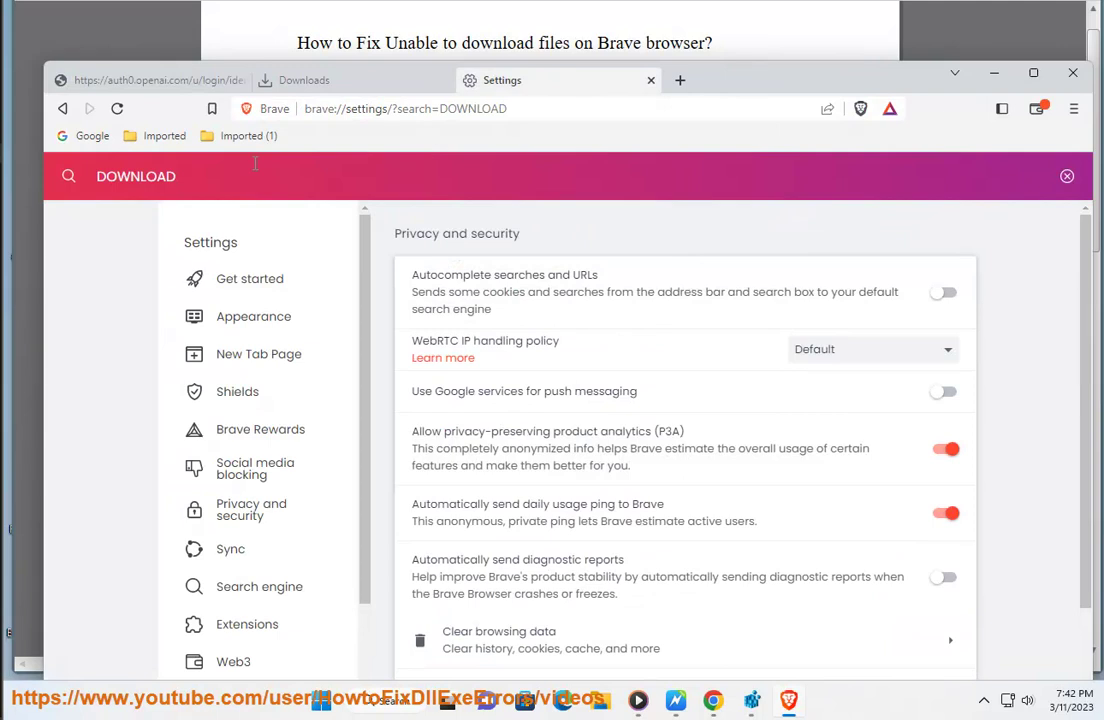
drag(337, 182, 15, 166)
text(multiple)
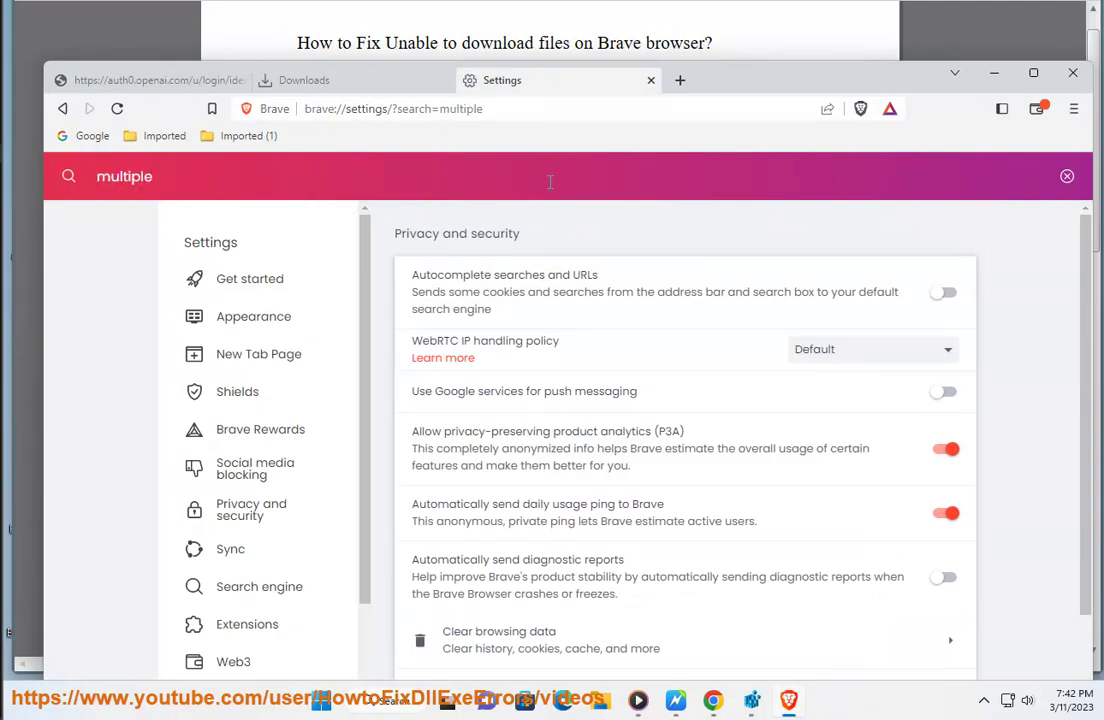
text( FILES)
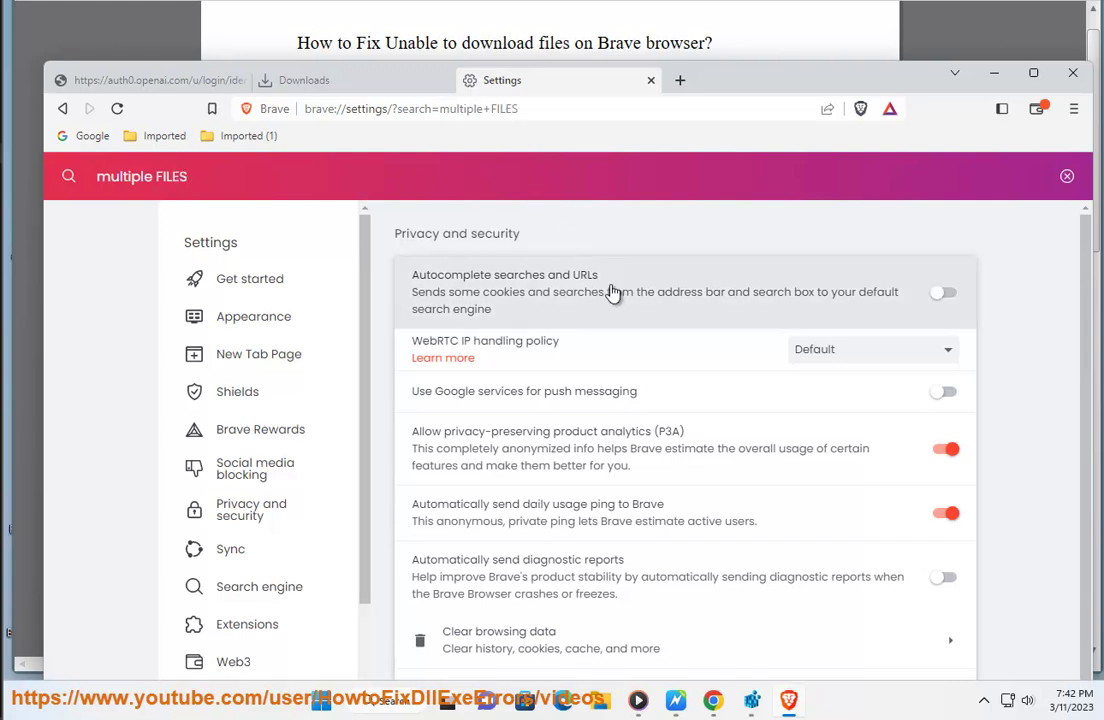
Look through Site and Shields Settings, including the additional content settings, for the option governing automatic multiple-file downloads
scroll(695, 455, down, 1)
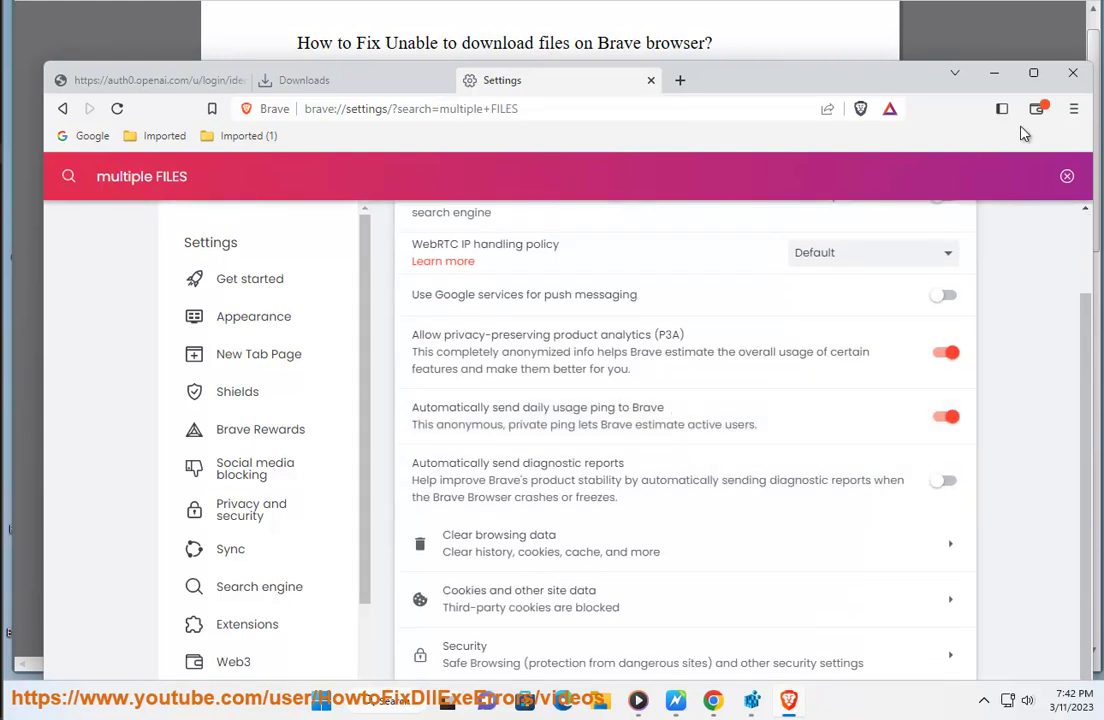
click(1034, 73)
click(547, 625)
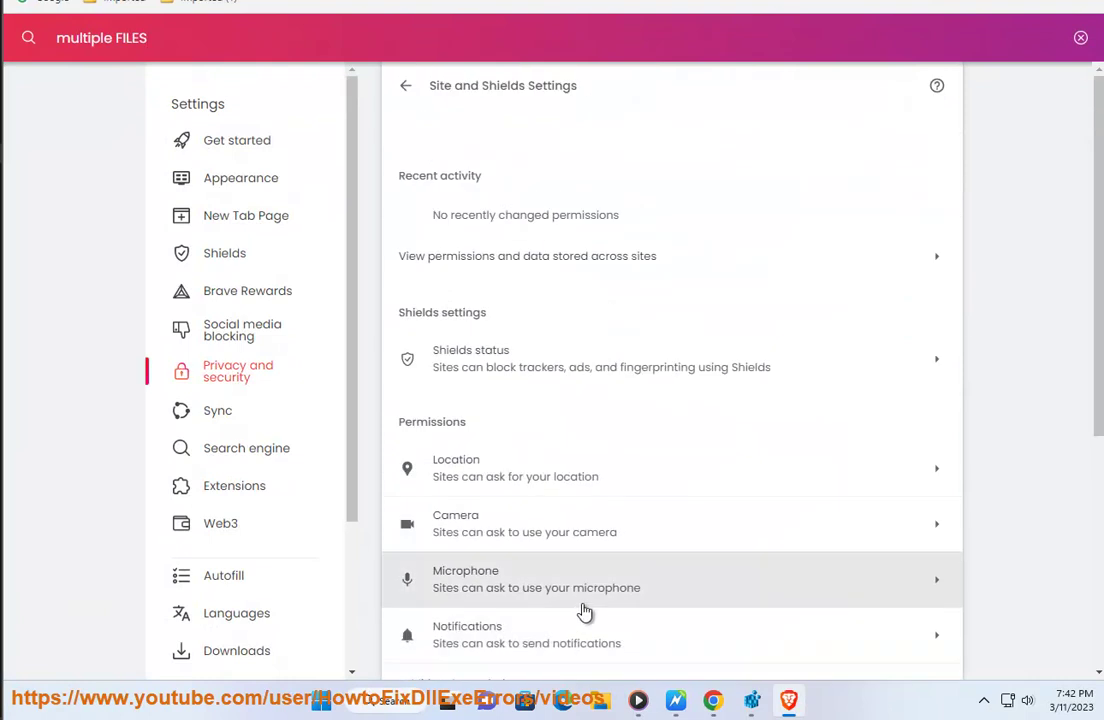
scroll(727, 537, down, 4)
click(708, 608)
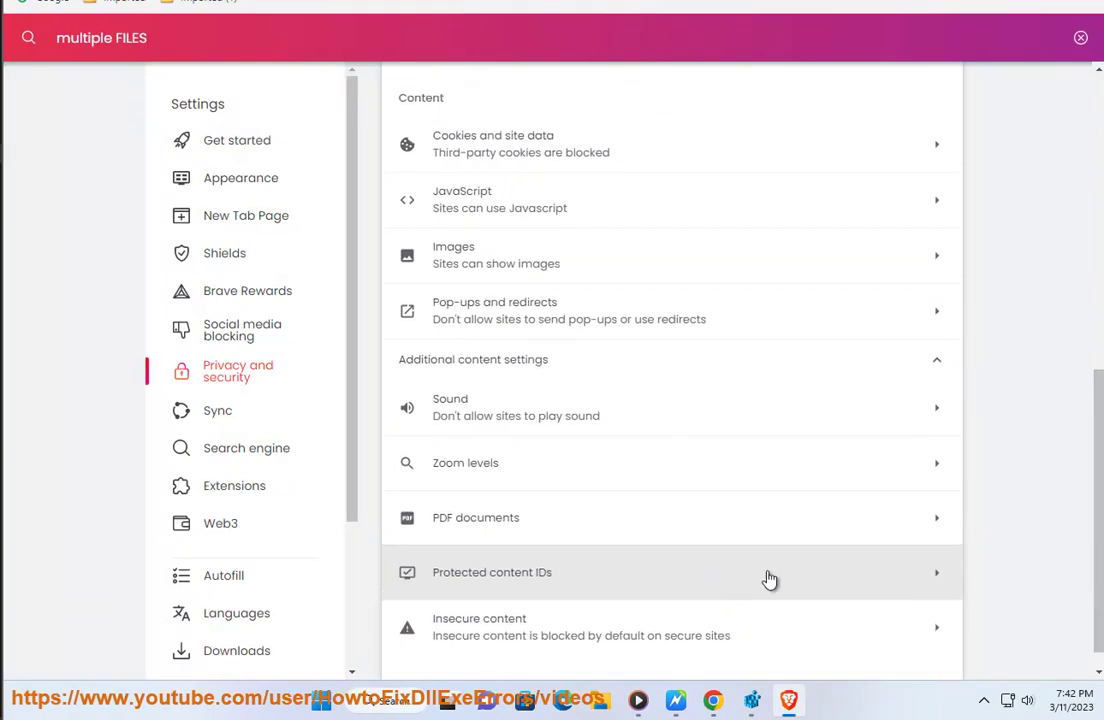
scroll(702, 490, up, 4)
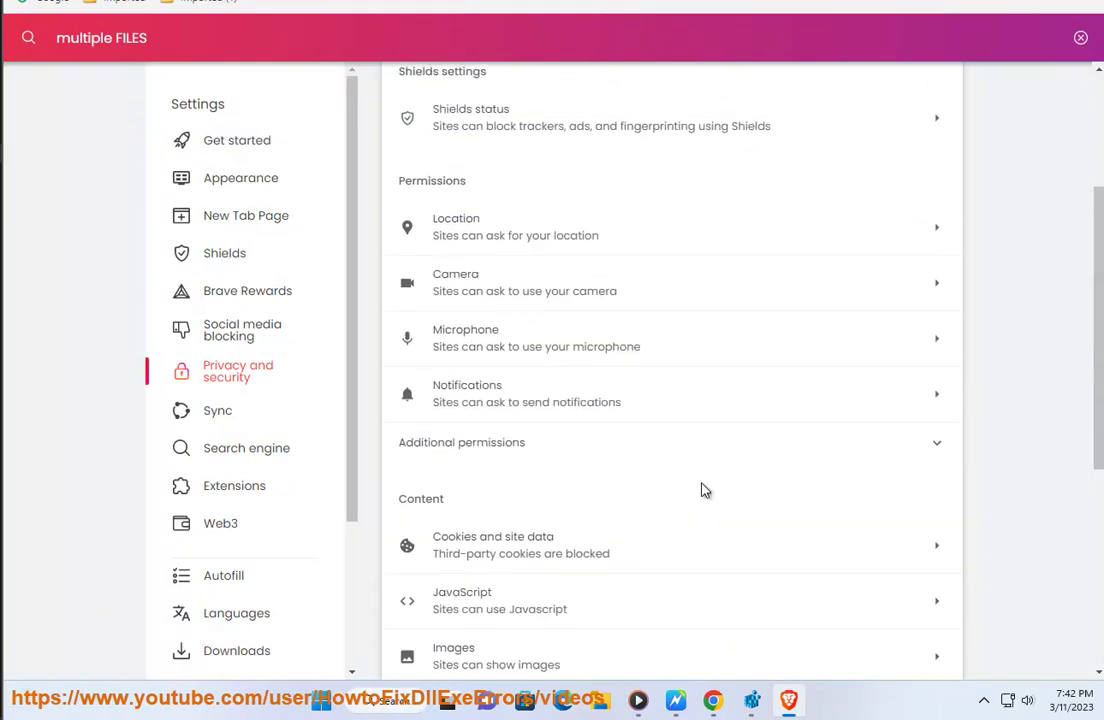
scroll(697, 488, down, 2)
scroll(697, 493, down, 2)
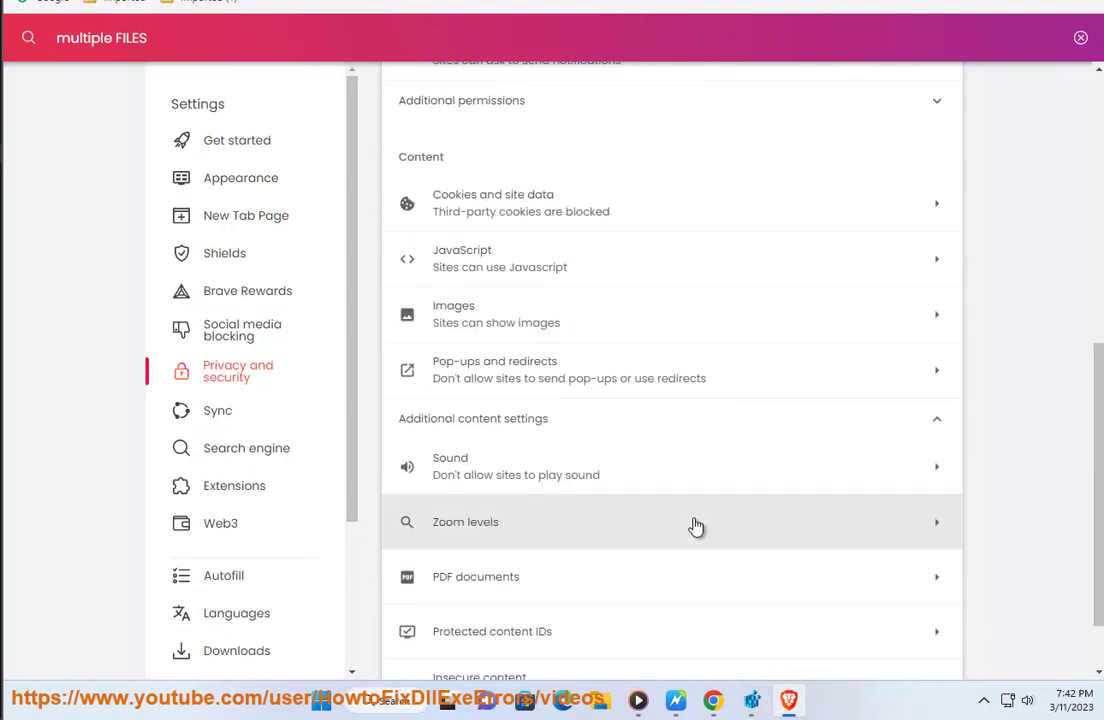
scroll(672, 620, up, 3)
scroll(665, 636, up, 3)
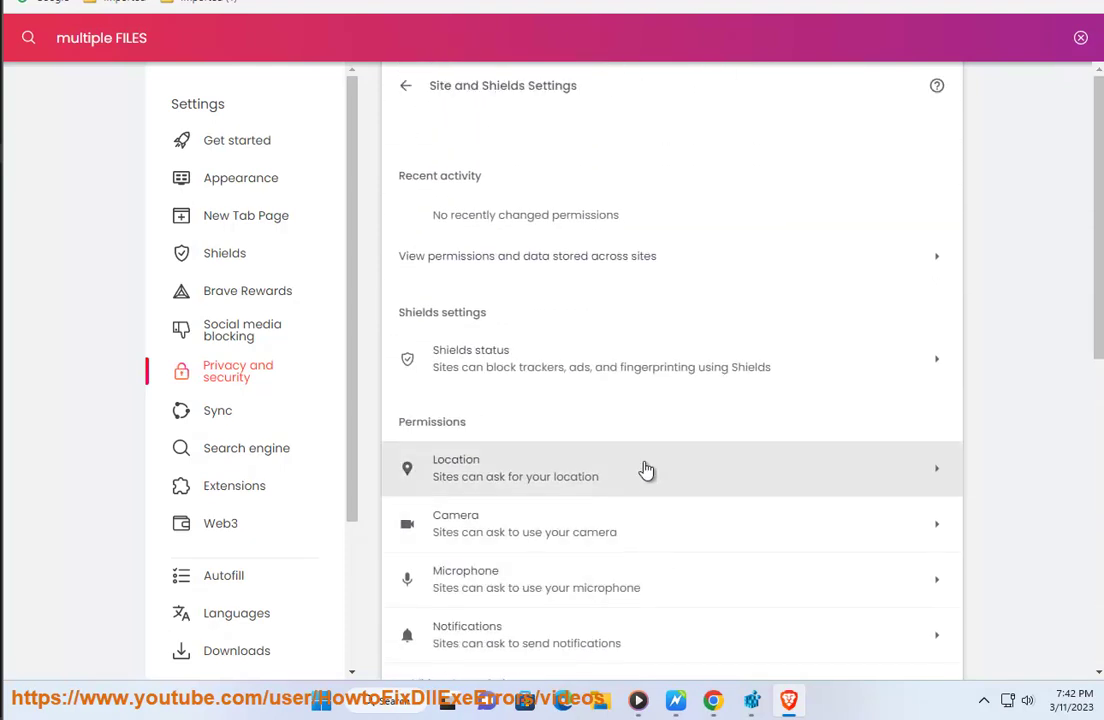
scroll(660, 465, down, 6)
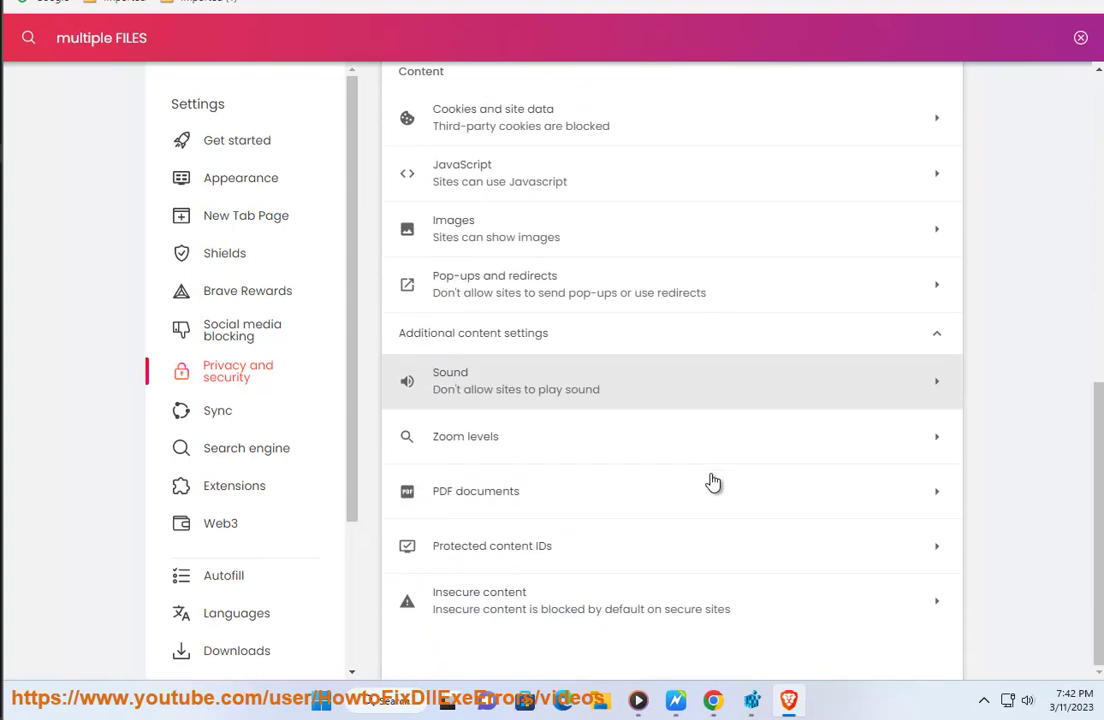
Copy brave://settings/content/automaticDownloads?search=multiple+files from instruction 3 in the document and open it in Brave's current settings tab
click(676, 700)
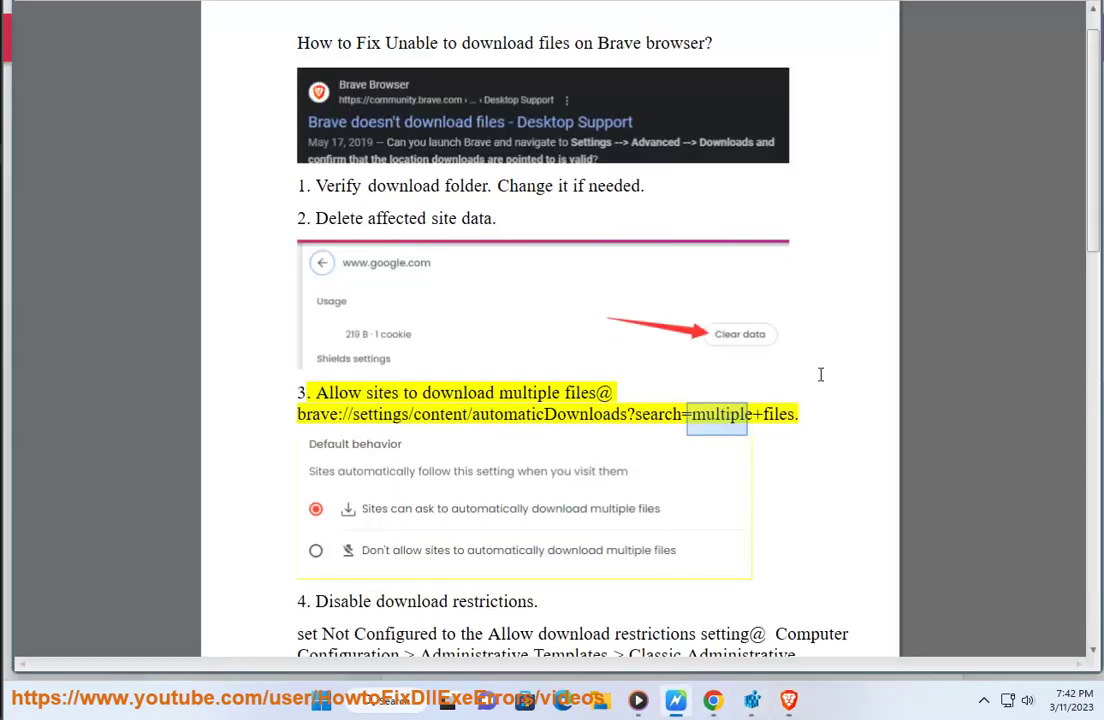
drag(807, 420, 310, 425)
key(ctrl+c)
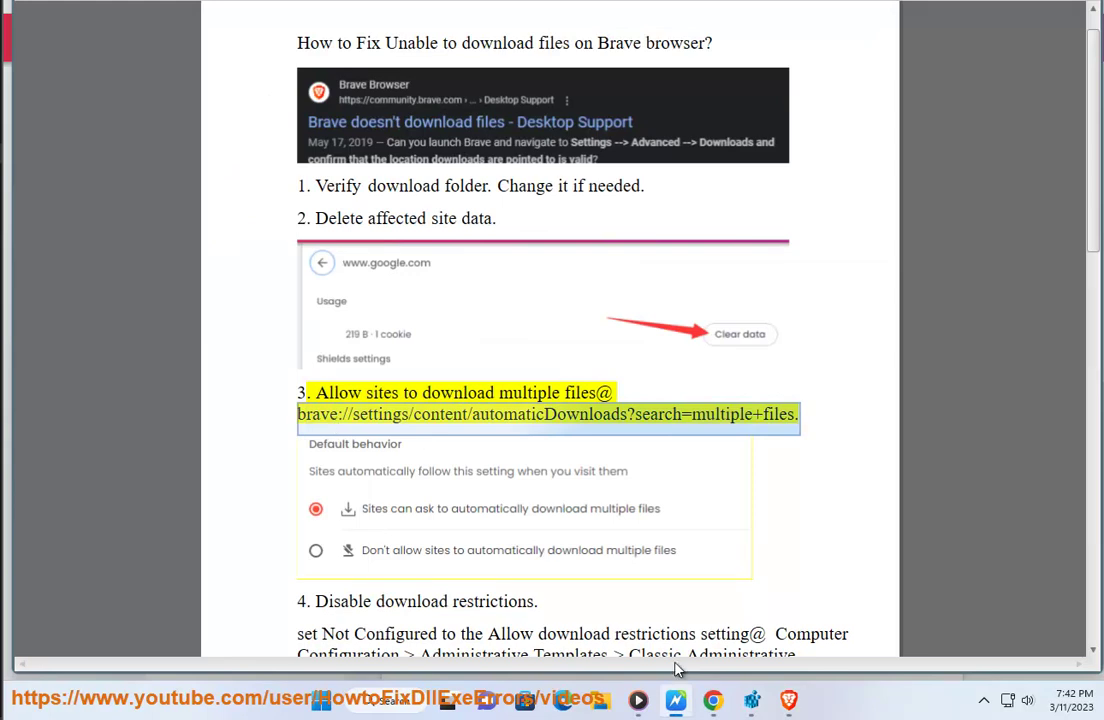
key(alt+Tab)
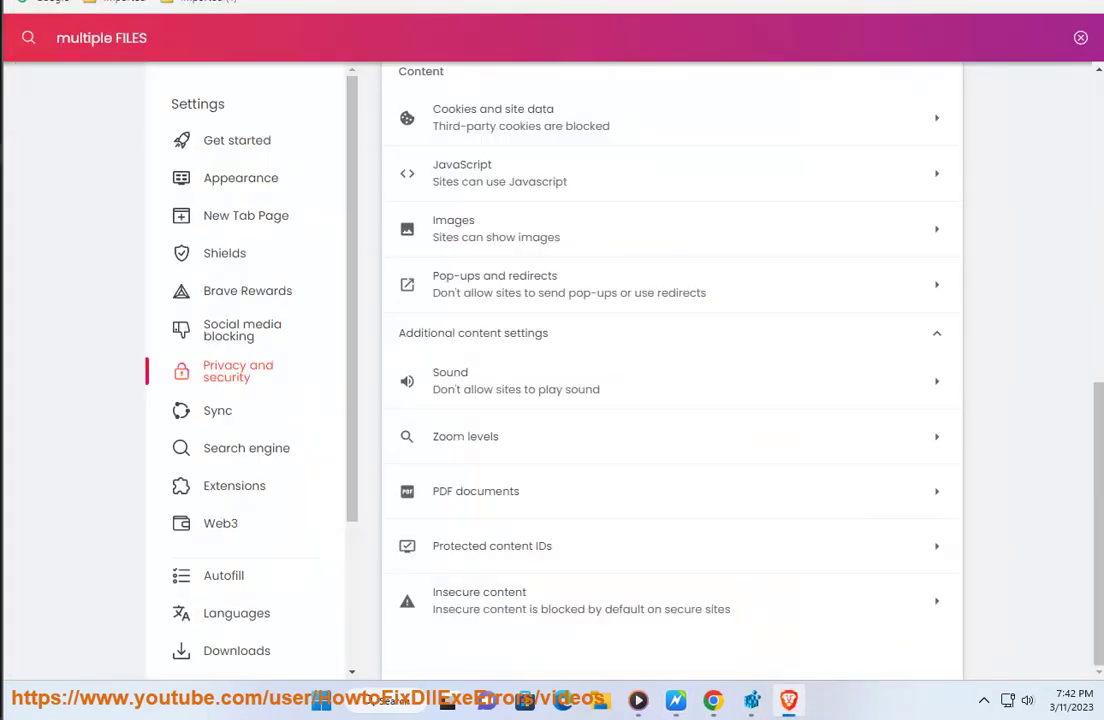
drag(700, 2, 690, 66)
click(610, 100)
key(ctrl+v)
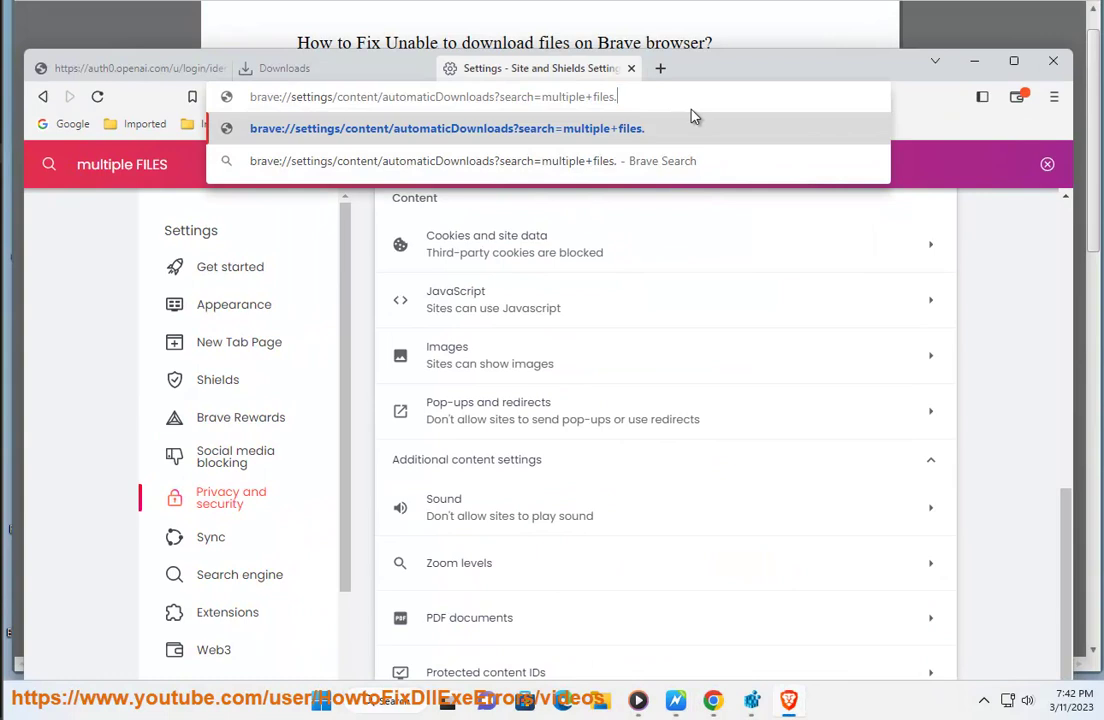
key(Return)
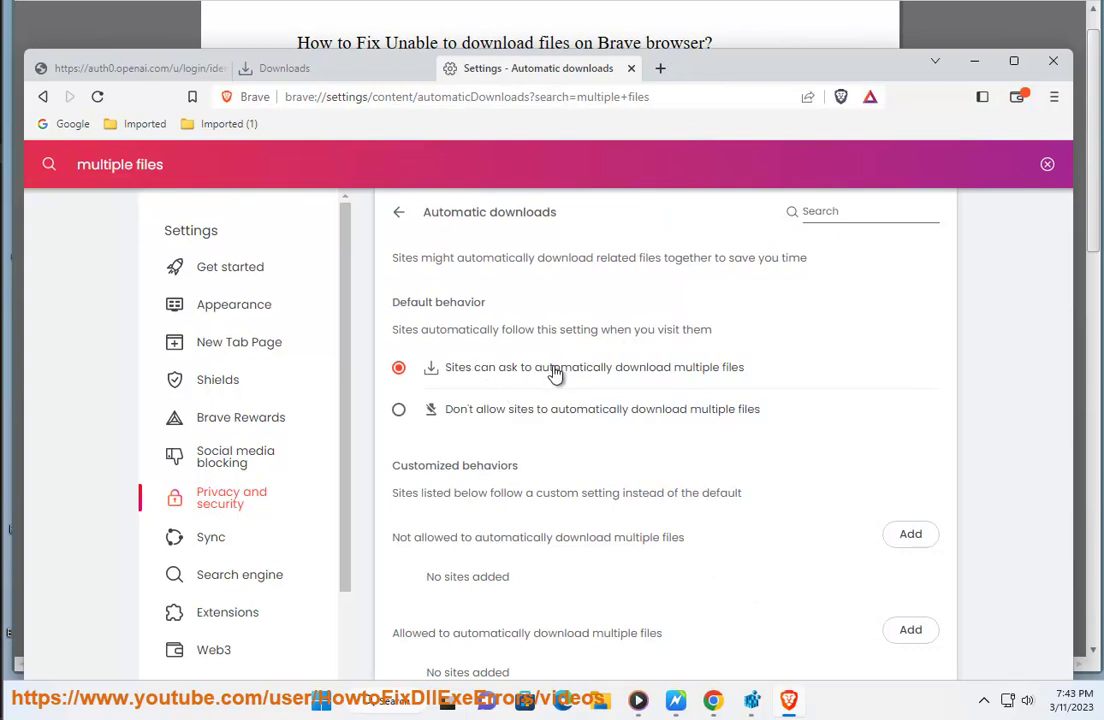
Minimize Brave, read instruction 4 on download restrictions, and open the Local Group Policy Editor by searching Windows for "GROUP"
click(977, 64)
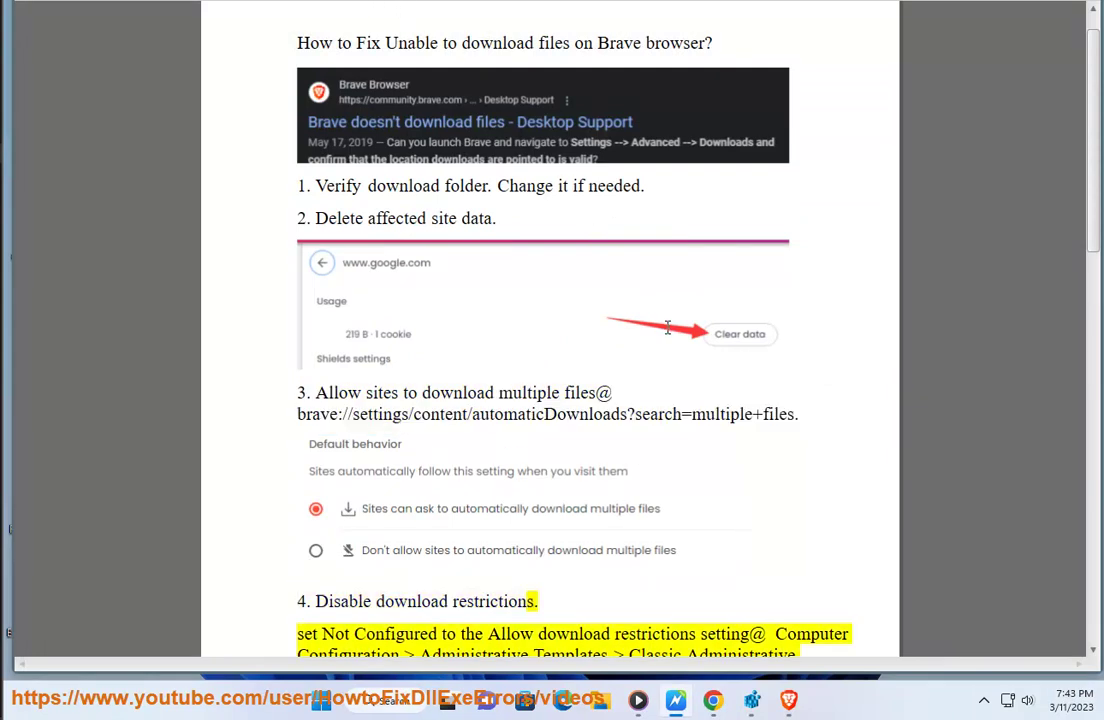
scroll(668, 322, down, 1)
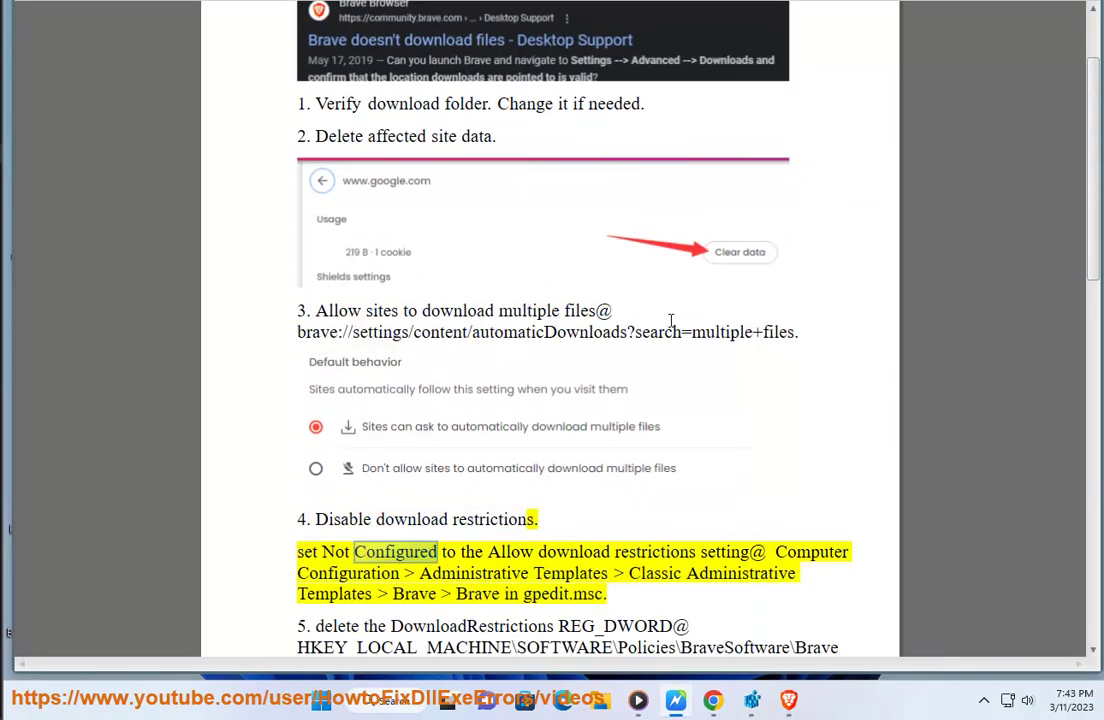
click(386, 703)
text(GROUP)
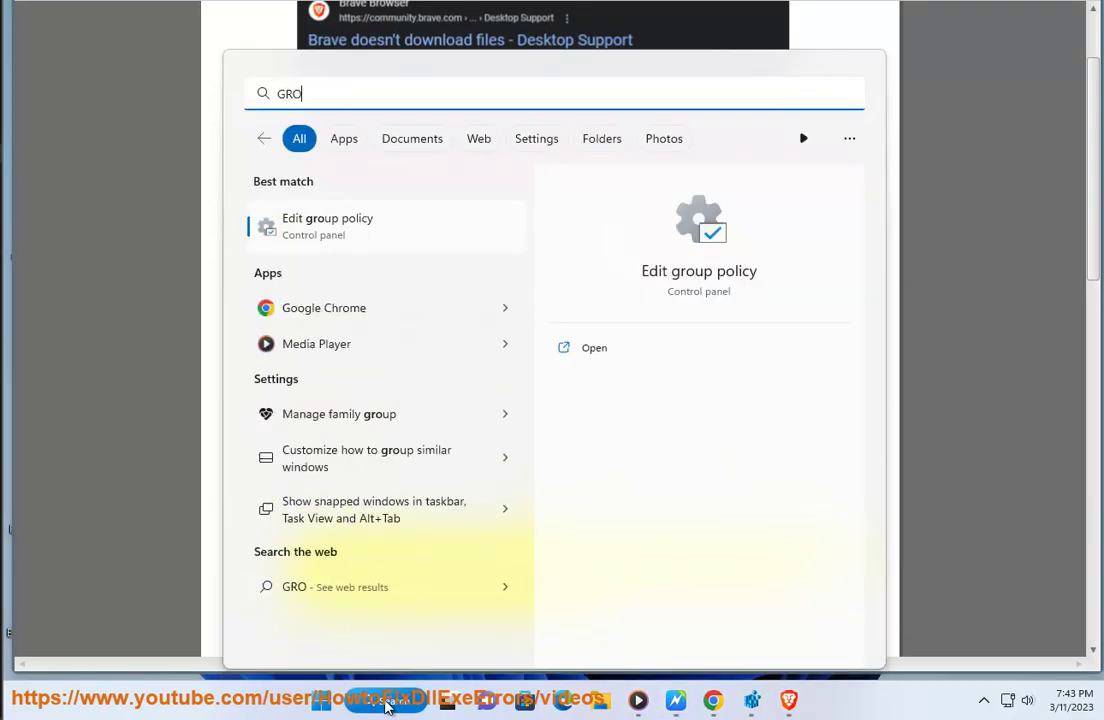
click(389, 229)
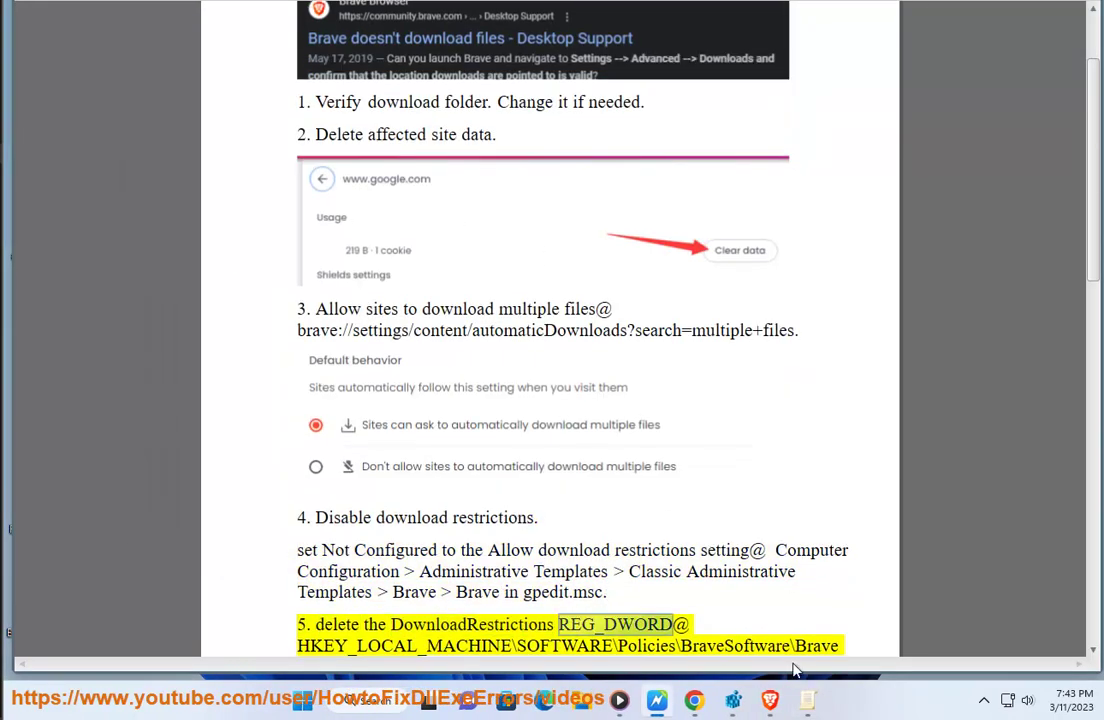
click(808, 700)
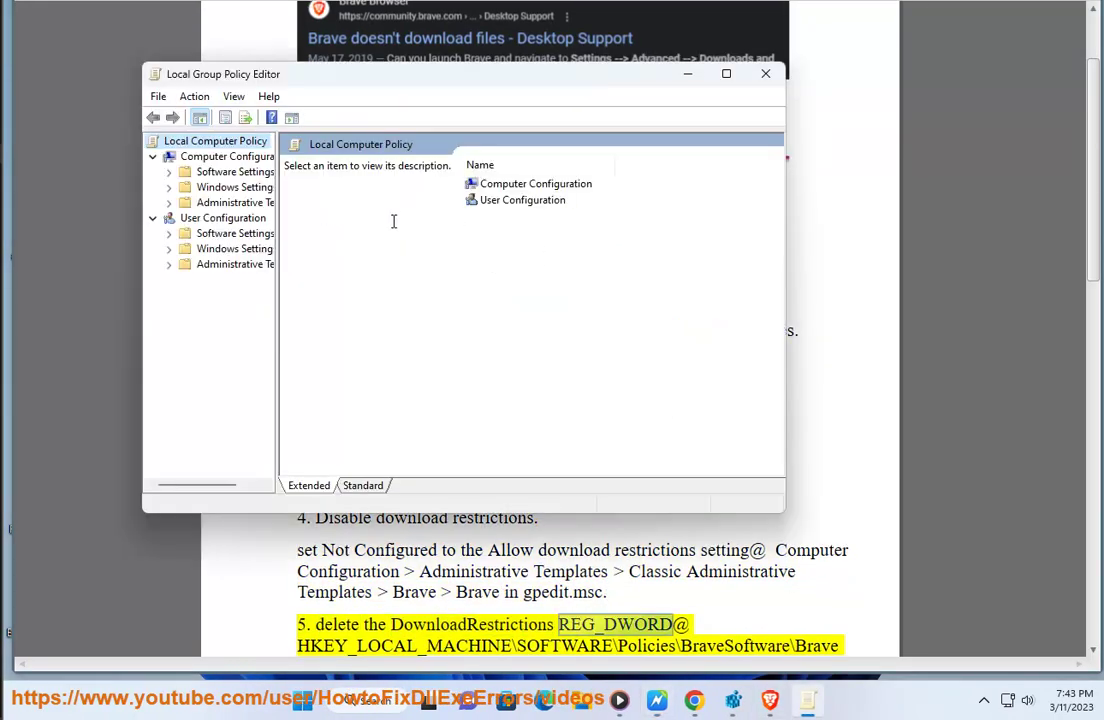
Browse to the Administrative Templates under Computer Configuration in the Local Group Policy Editor
double_click(535, 186)
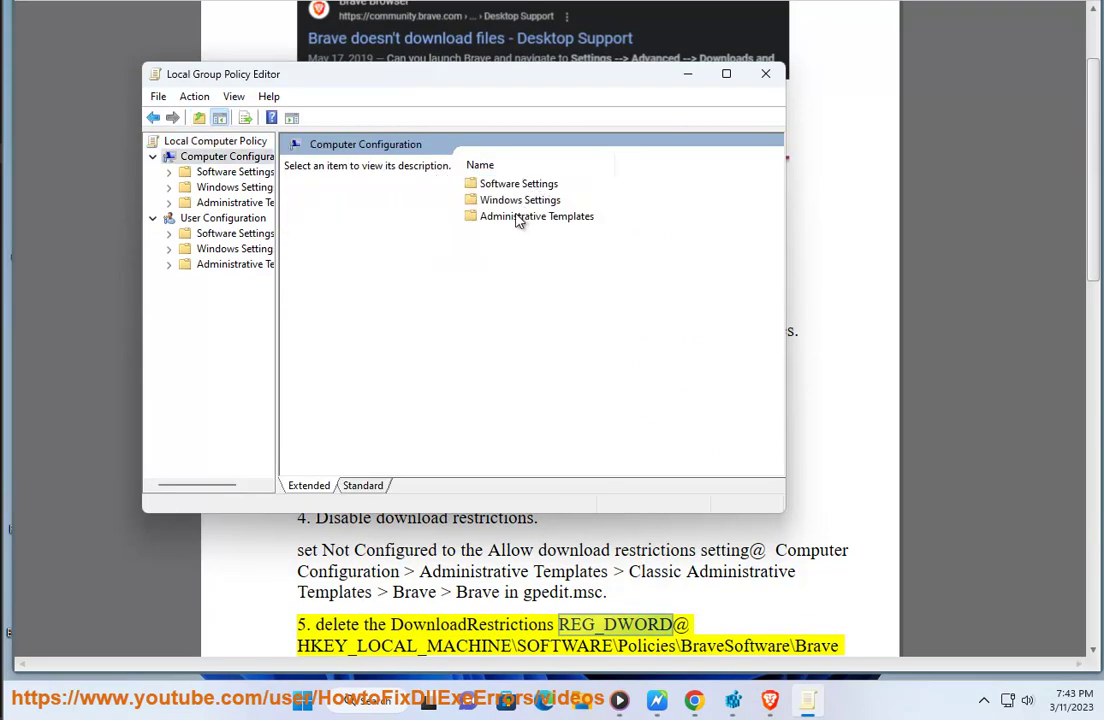
double_click(518, 217)
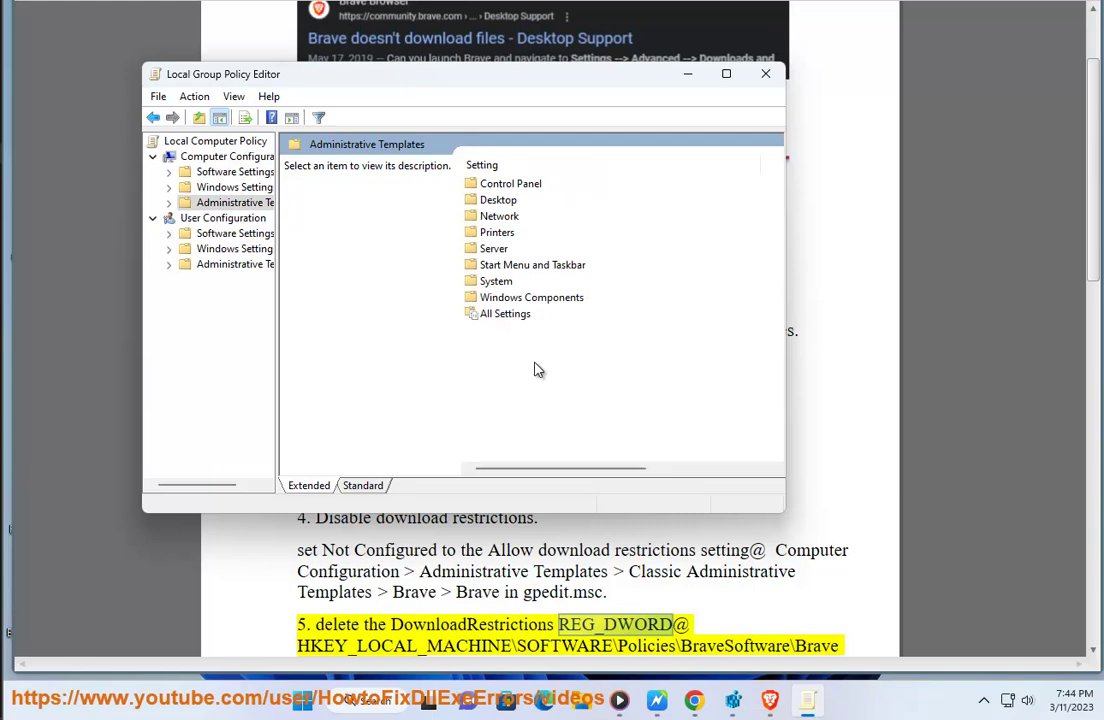
click(519, 302)
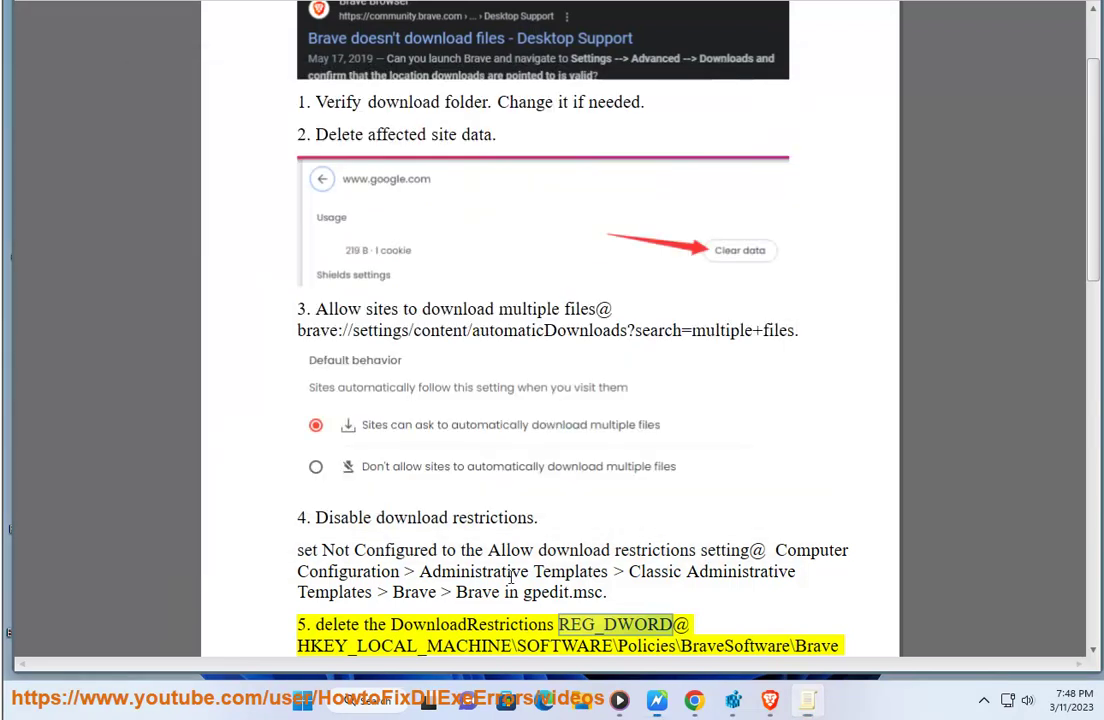
Highlight "Classic Administrative Templates > Brave > Brave" in instruction 4 and check for that path among the policy editor's Administrative Templates folders
click(630, 582)
drag(626, 571, 496, 592)
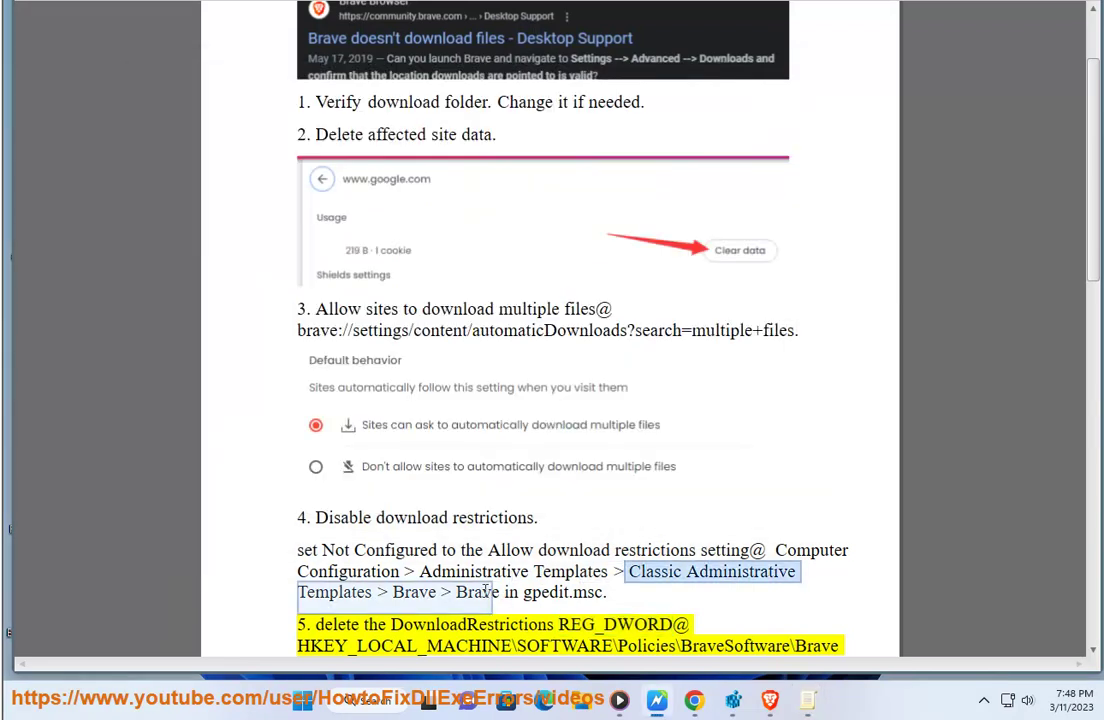
click(808, 703)
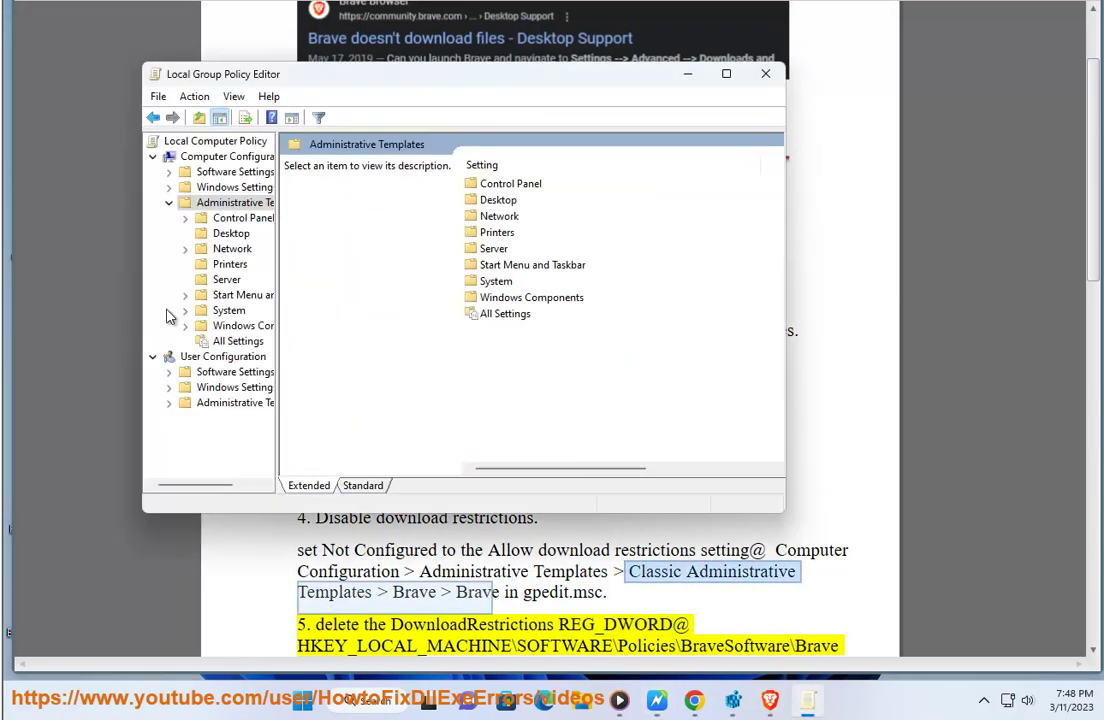
click(601, 571)
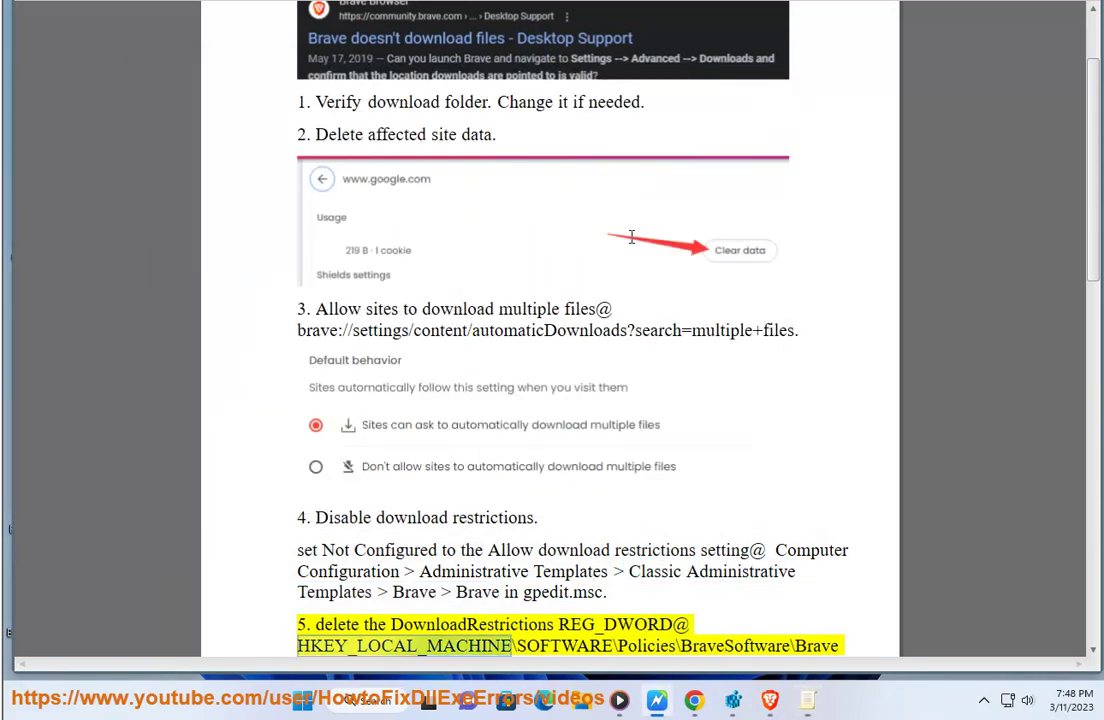
Search Windows for "REG" and open Registry Editor, allowing it to make changes to the device
click(366, 700)
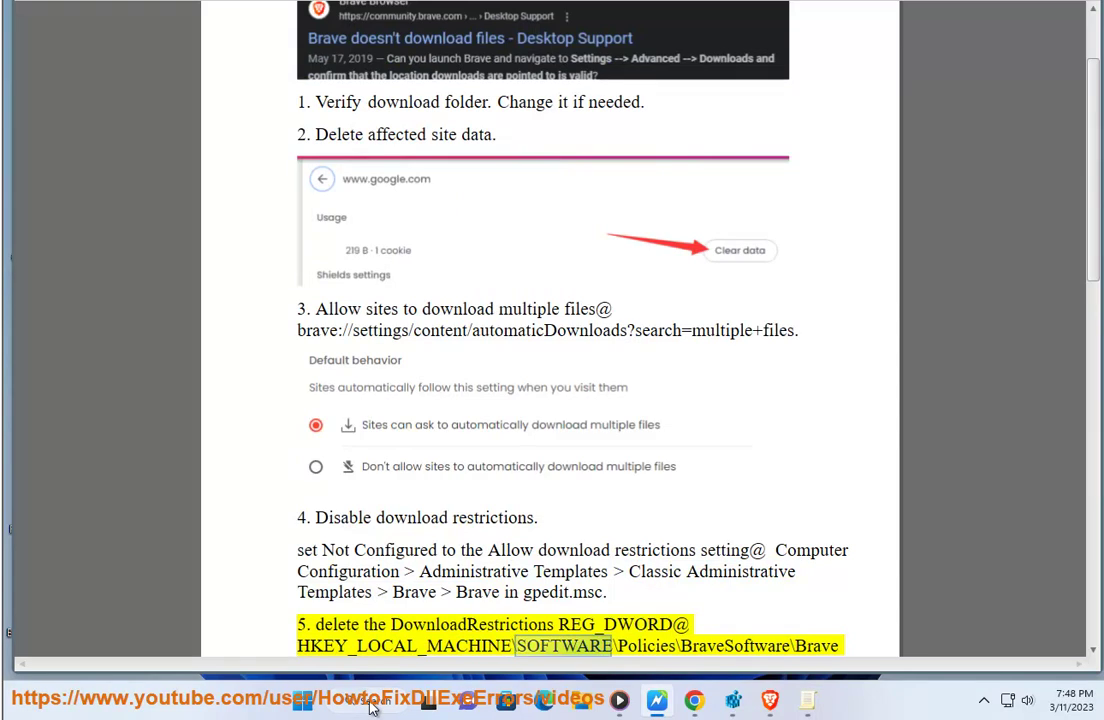
text(REG)
click(350, 240)
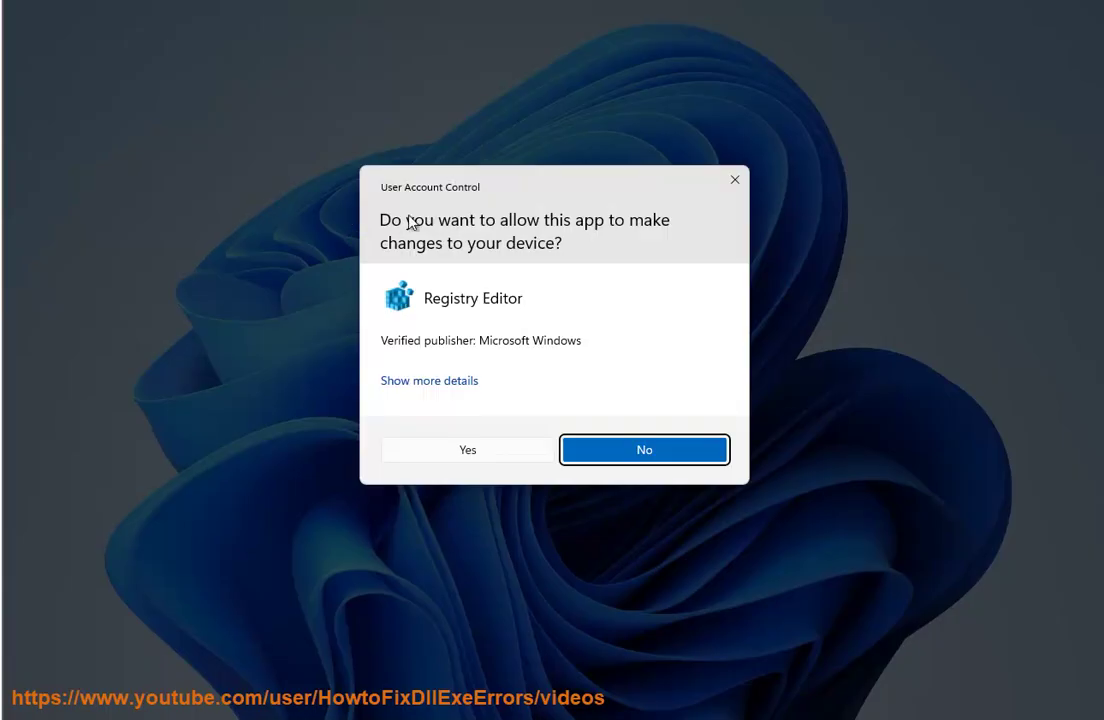
click(452, 451)
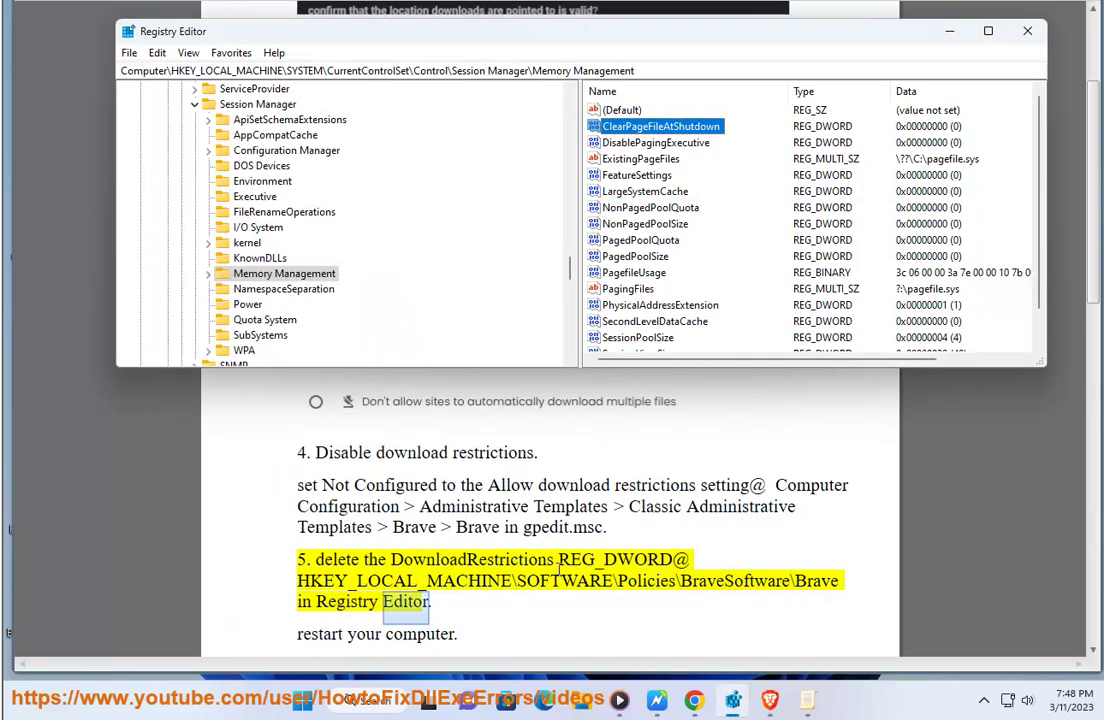